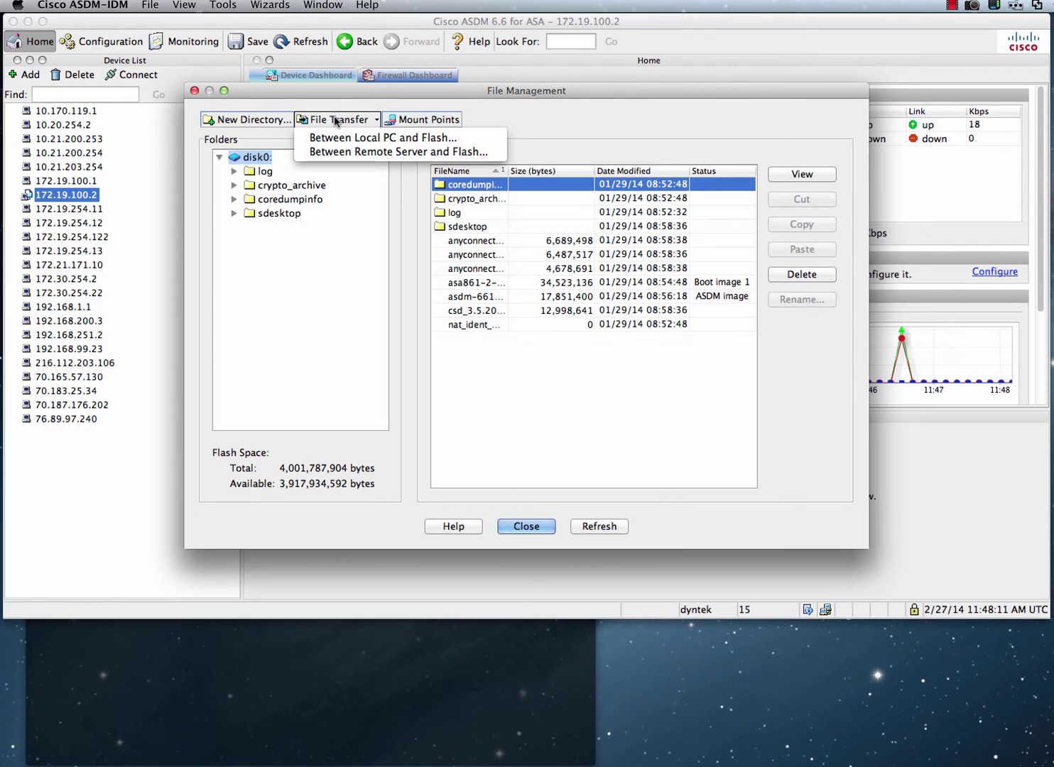
Step: Transfer asa904-smp-k8.bin from the local computer's /test/ASA5512X folder to the firewall's disk0: flash
click(333, 138)
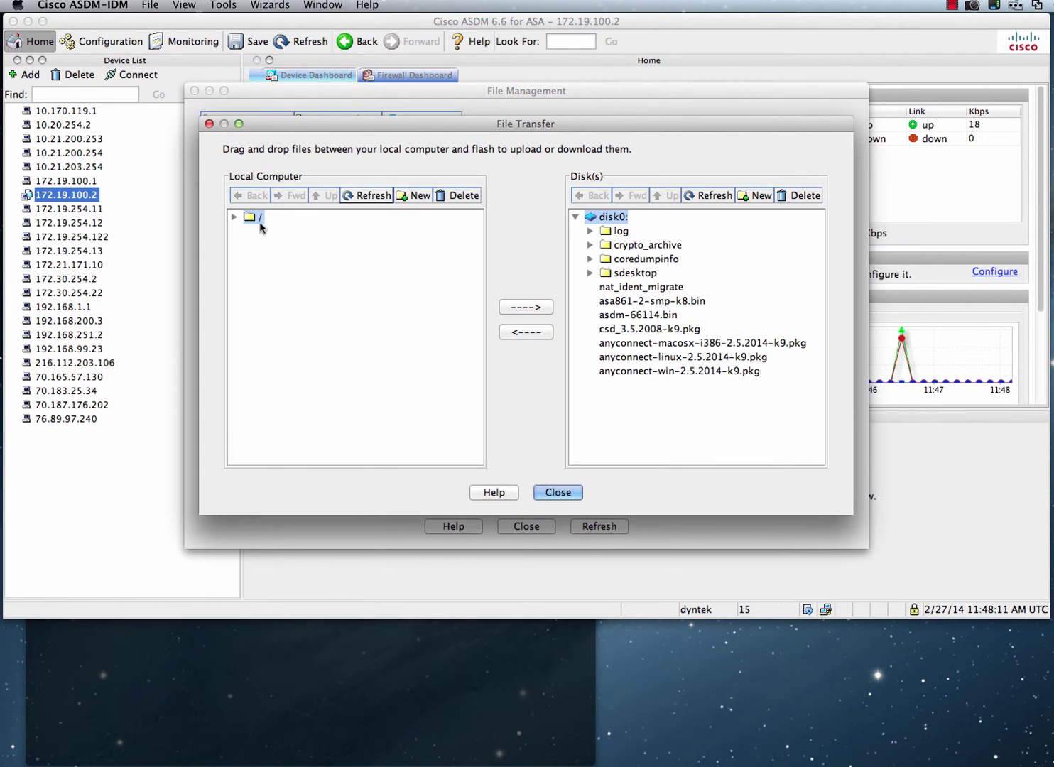
click(235, 217)
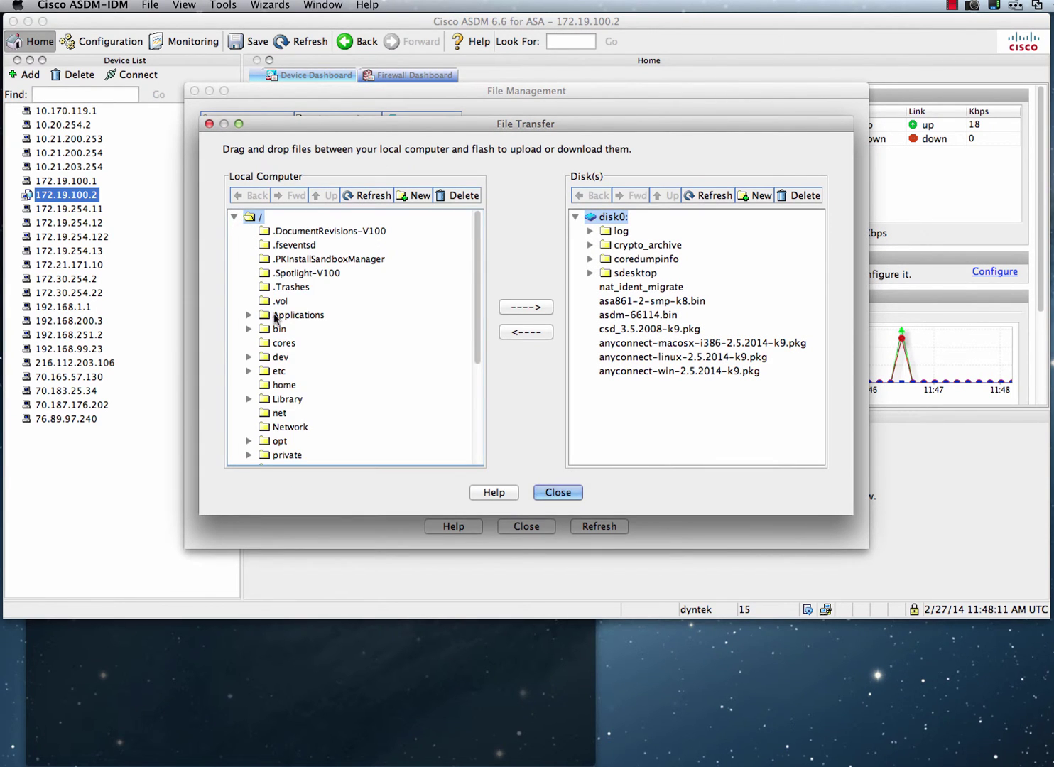
scroll(275, 318, down, 5)
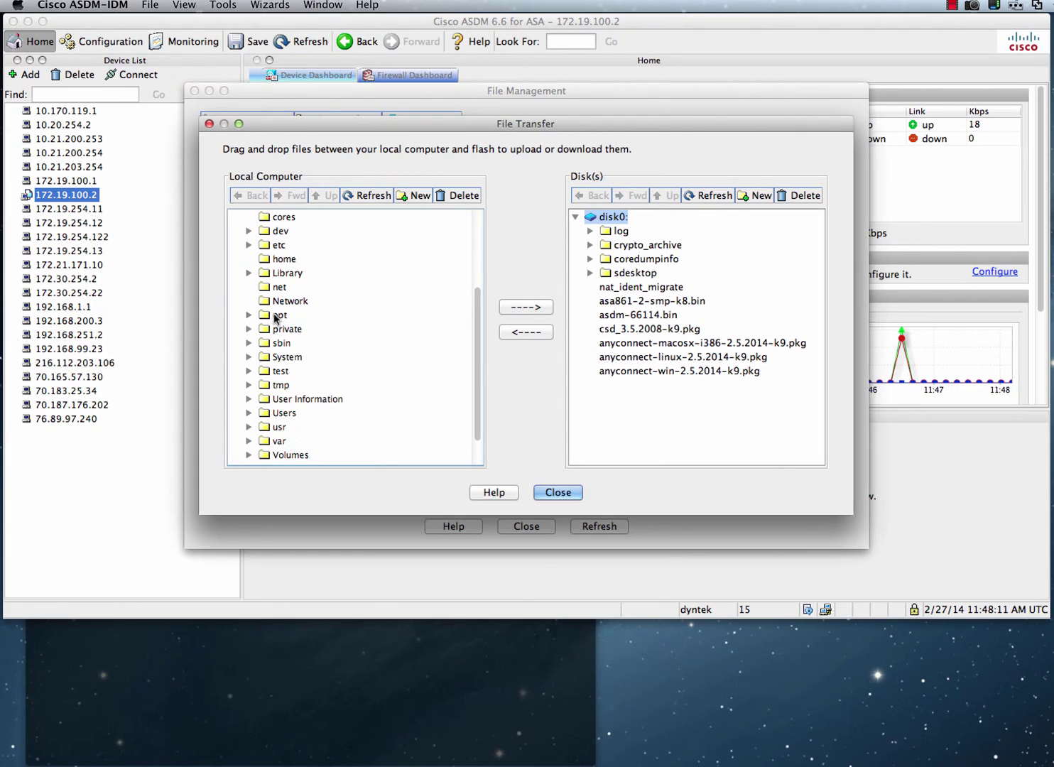
click(248, 370)
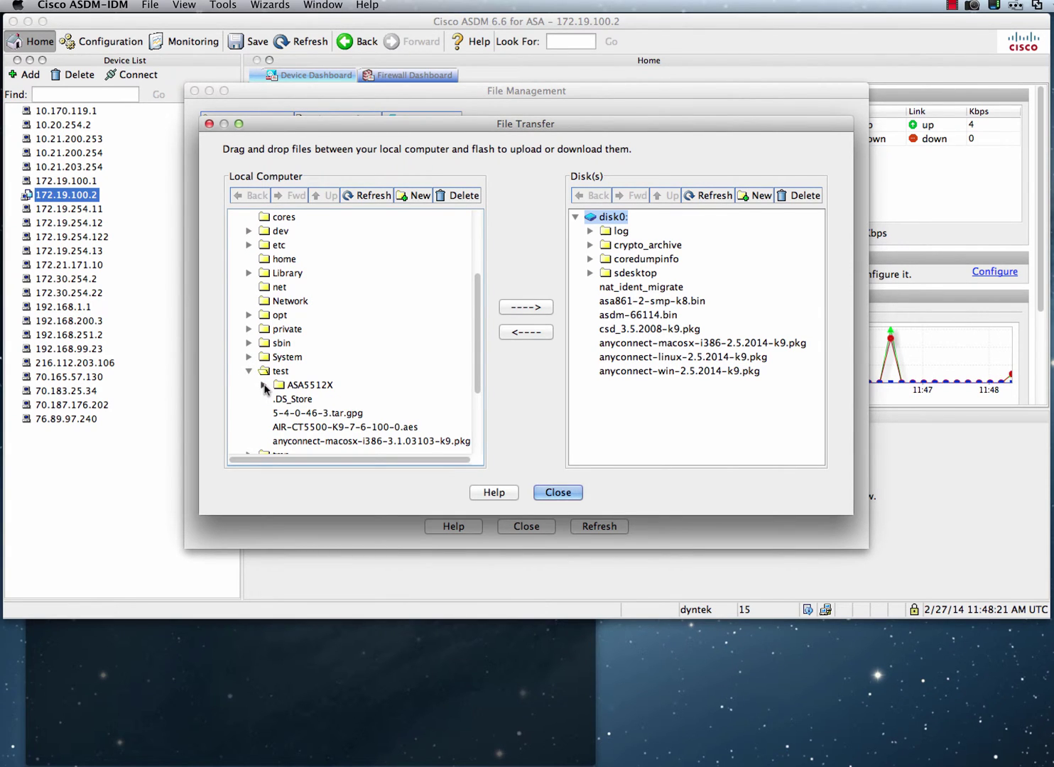
click(263, 385)
click(312, 400)
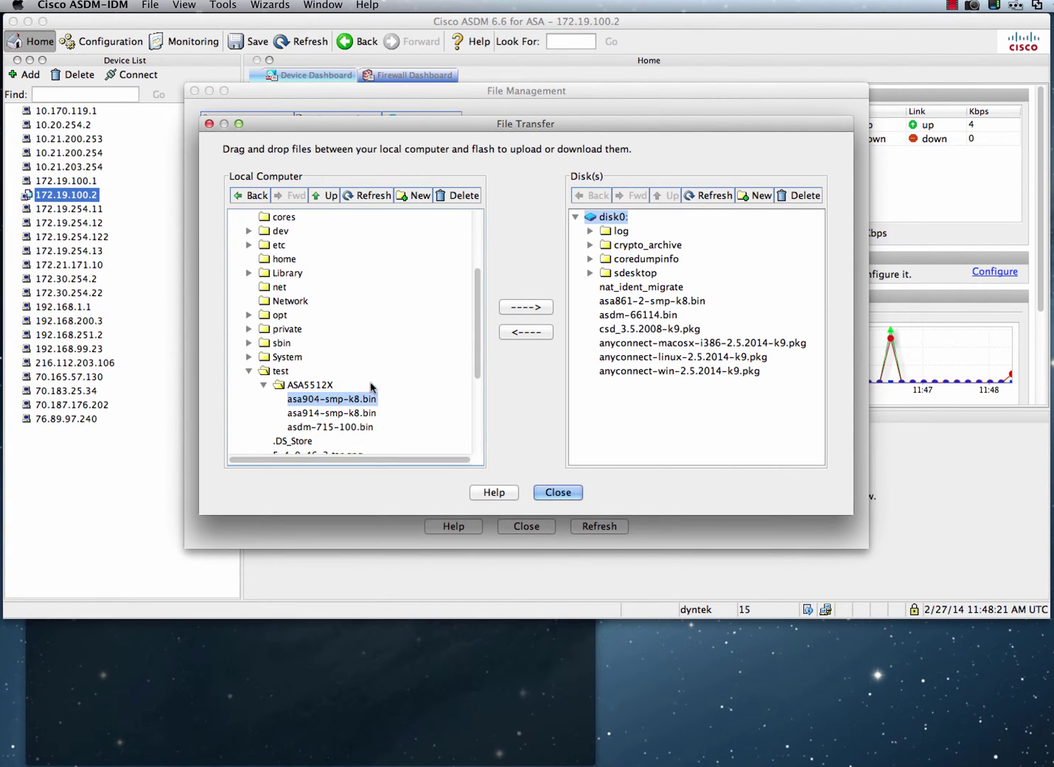
click(527, 307)
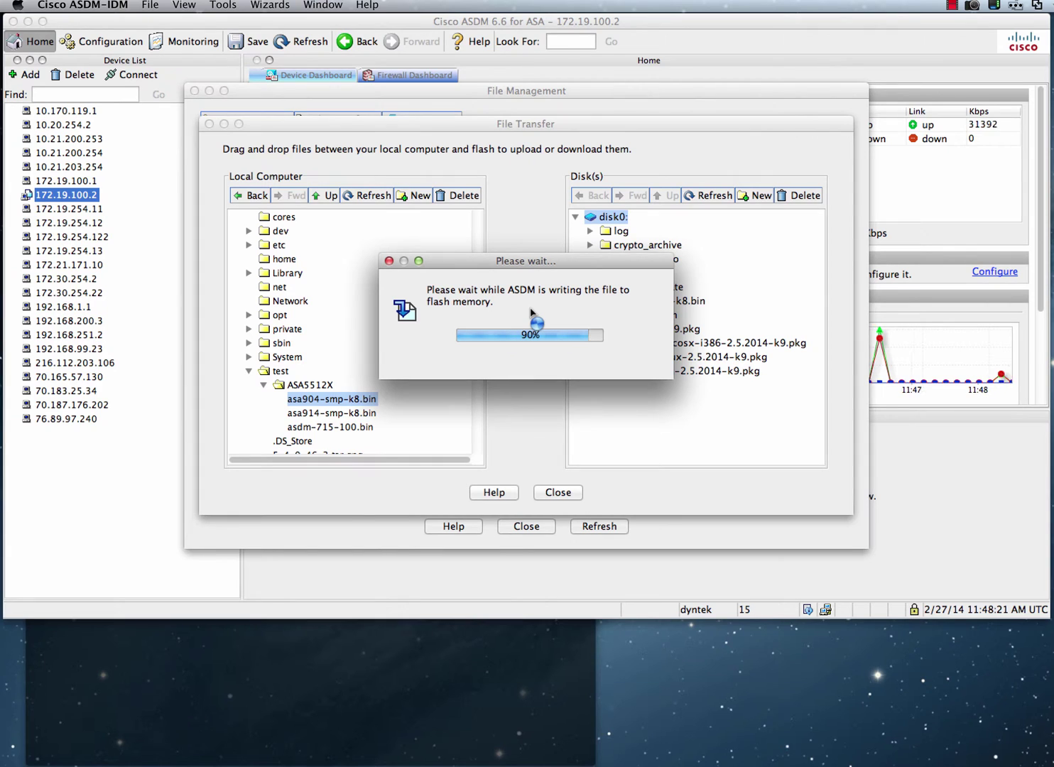
click(524, 361)
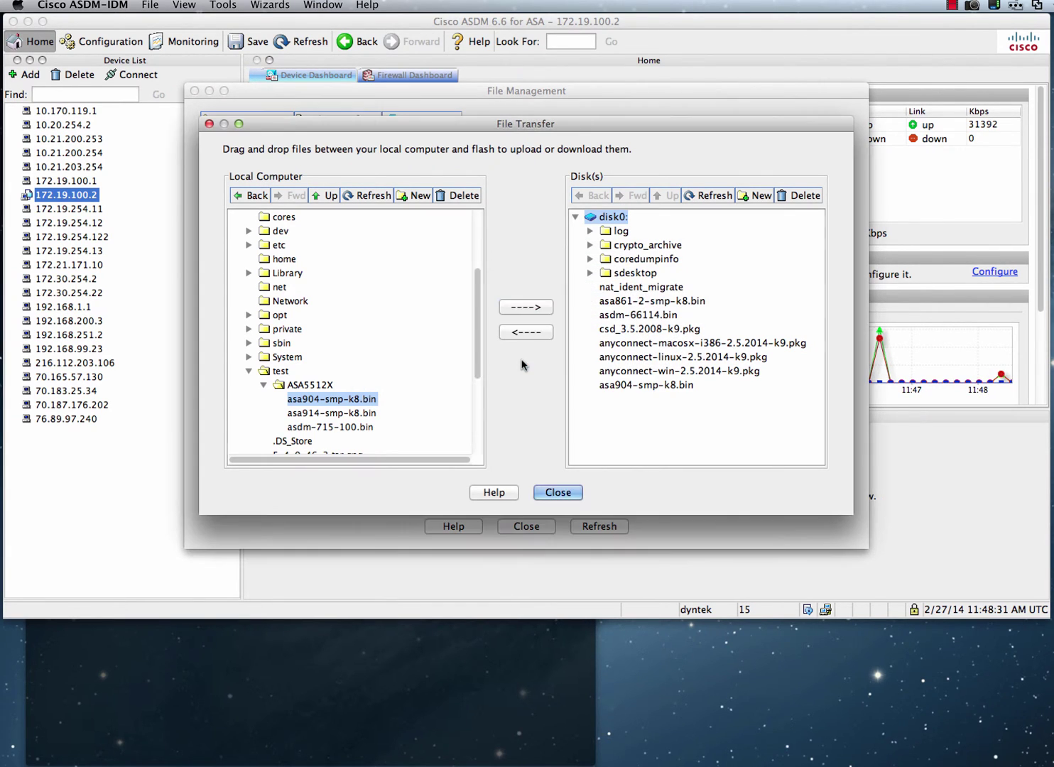
Step: Transfer asdm-715-100.bin from the local ASA5512X folder to disk0: and close the file transfer and file management windows
click(366, 428)
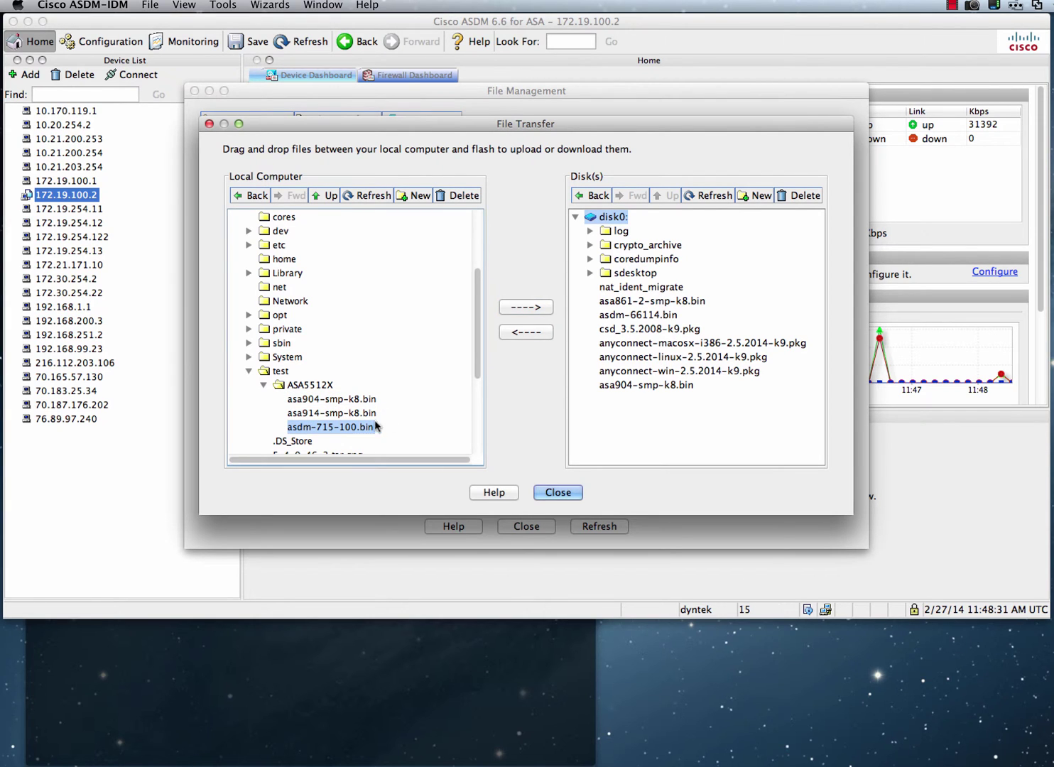
click(534, 308)
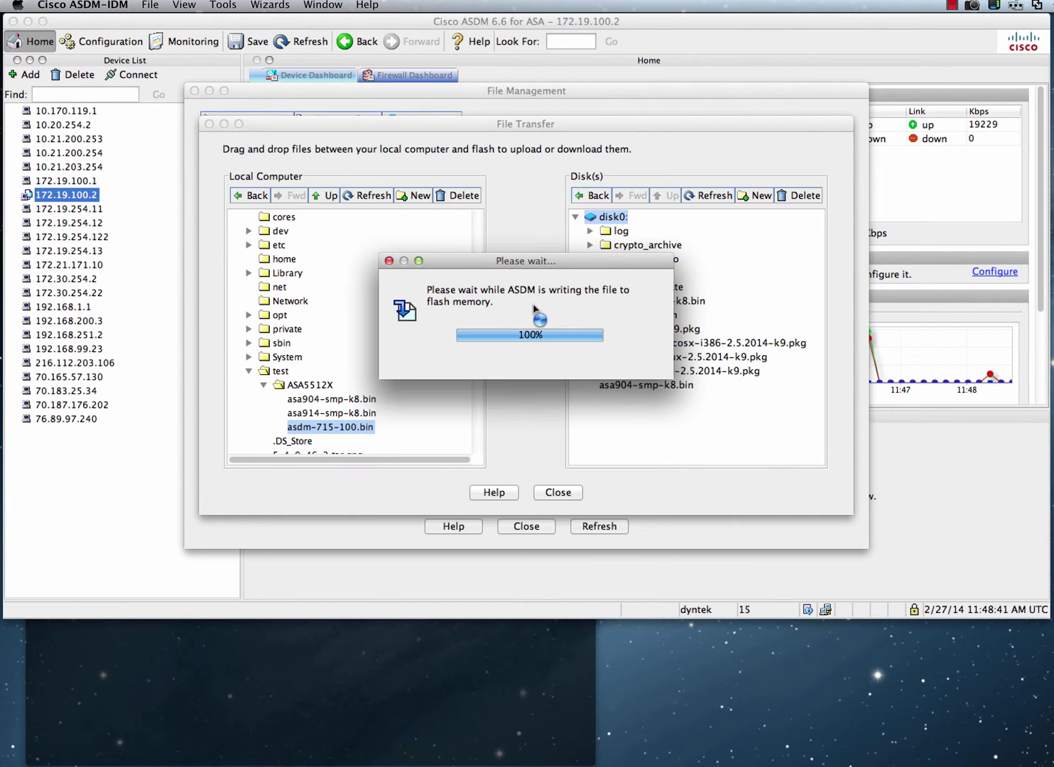
click(532, 362)
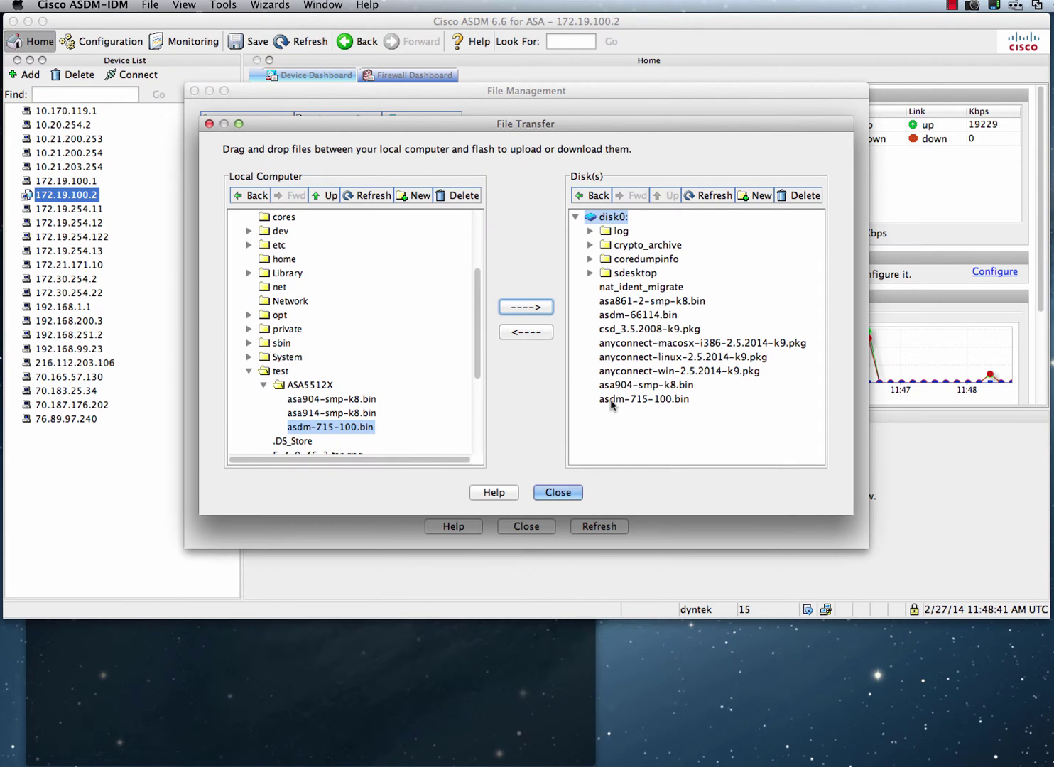
click(558, 492)
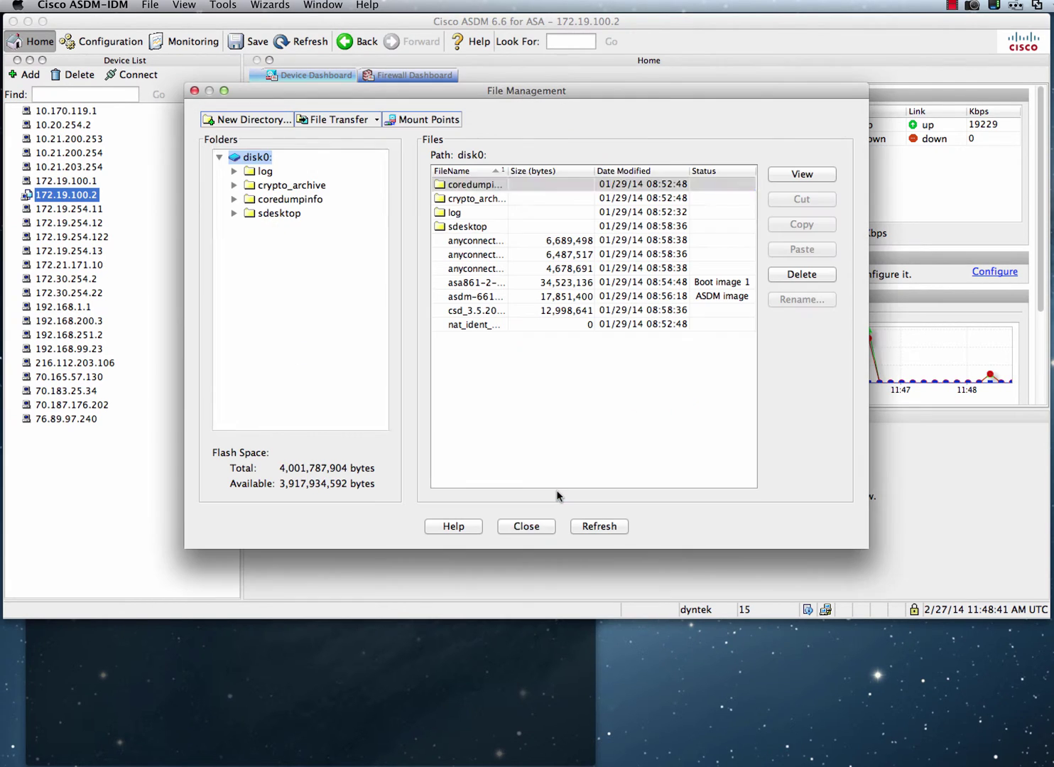
click(527, 527)
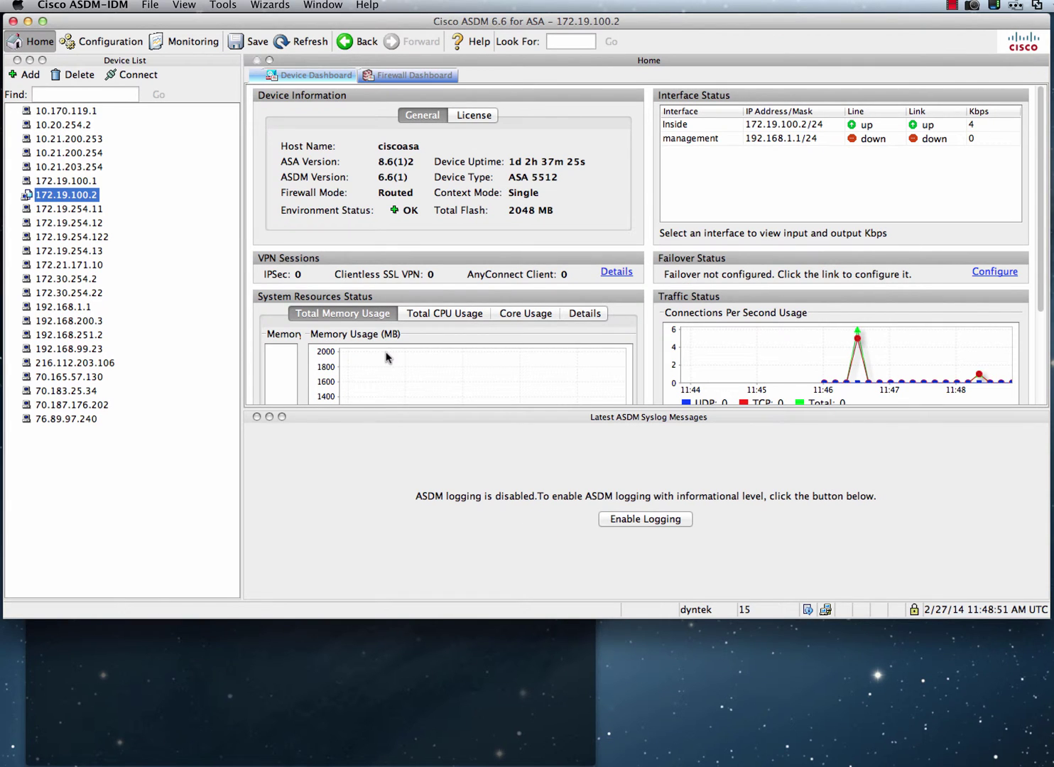
Step: Add disk0:/asa904-smp-k8.bin as a flash boot image in the device management Boot Image/Configuration settings
click(110, 43)
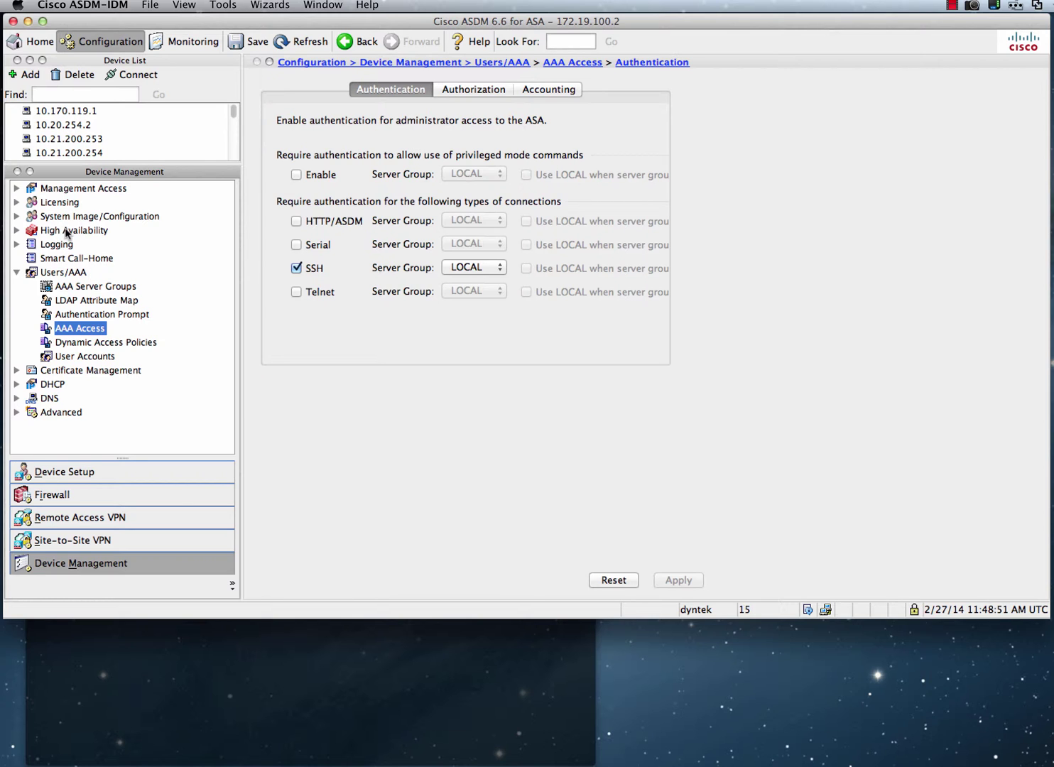
click(17, 217)
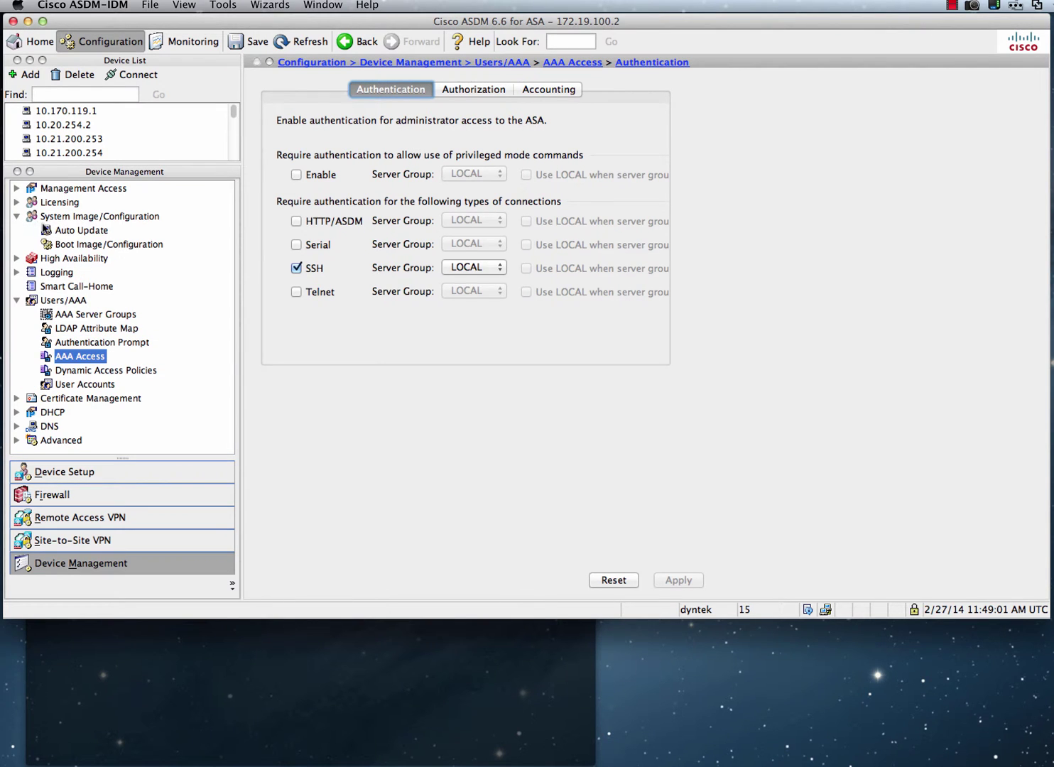
click(81, 246)
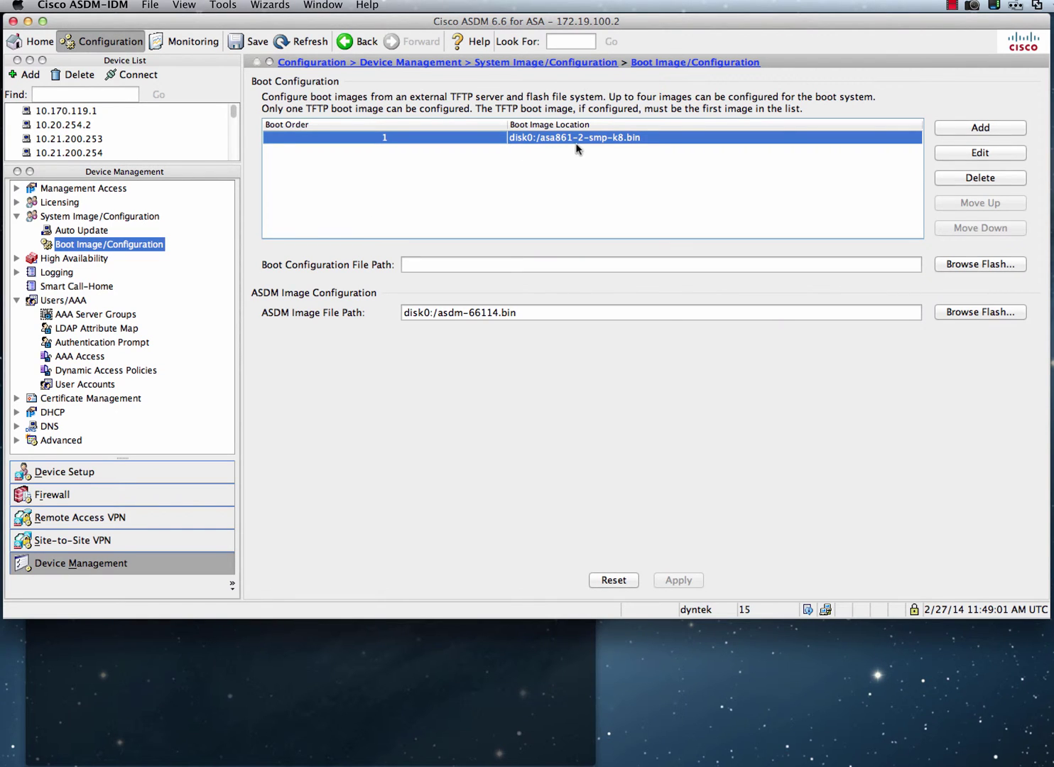
click(981, 129)
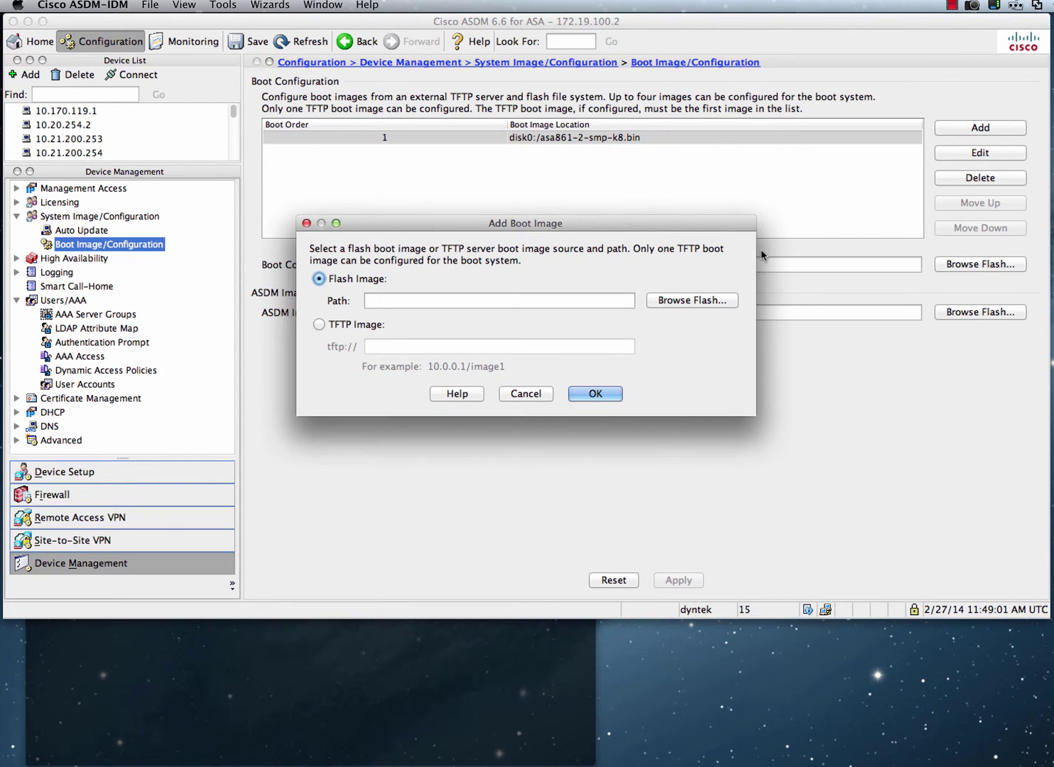
click(701, 300)
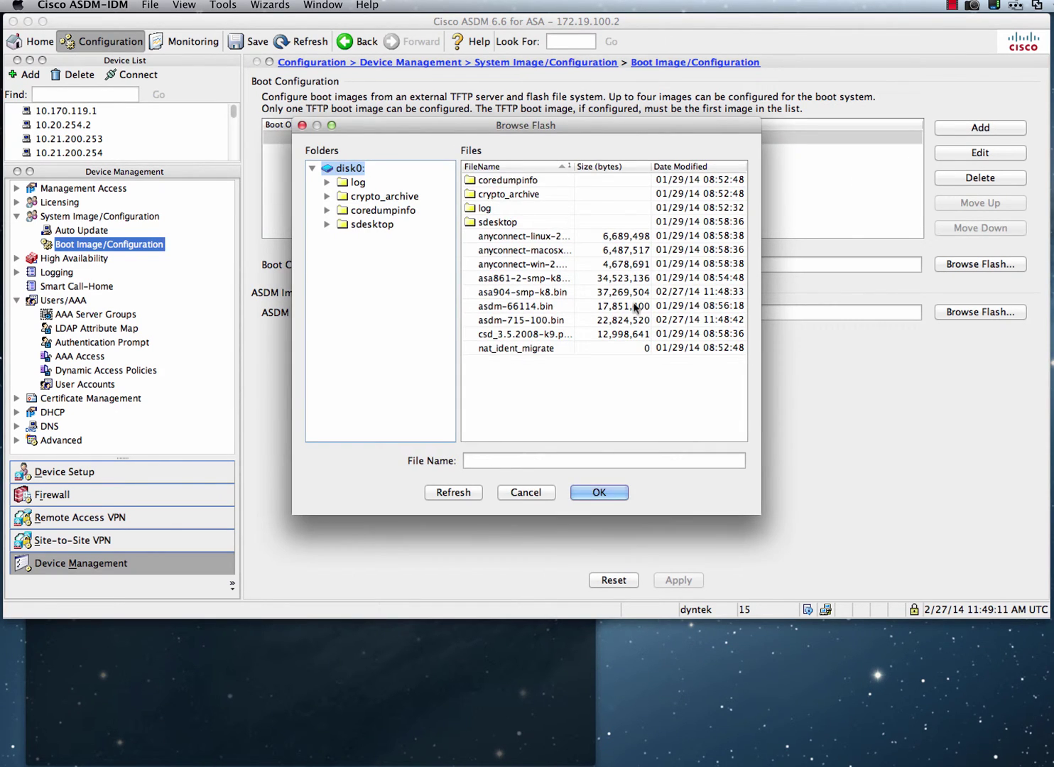
click(530, 294)
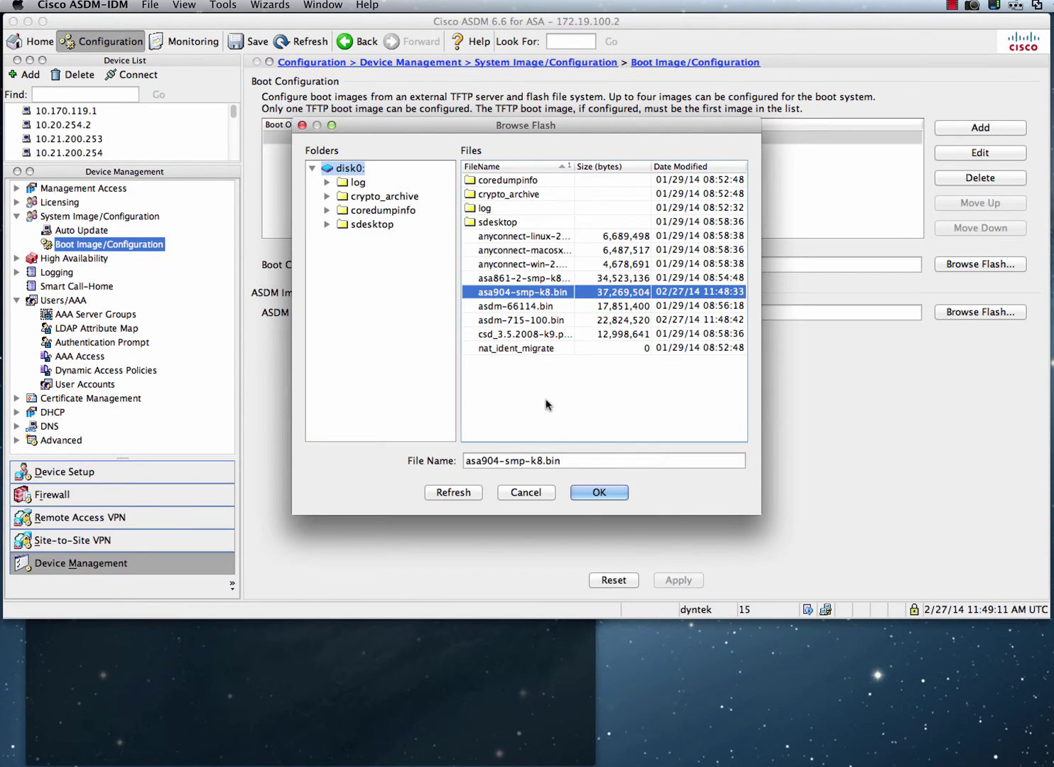
click(595, 495)
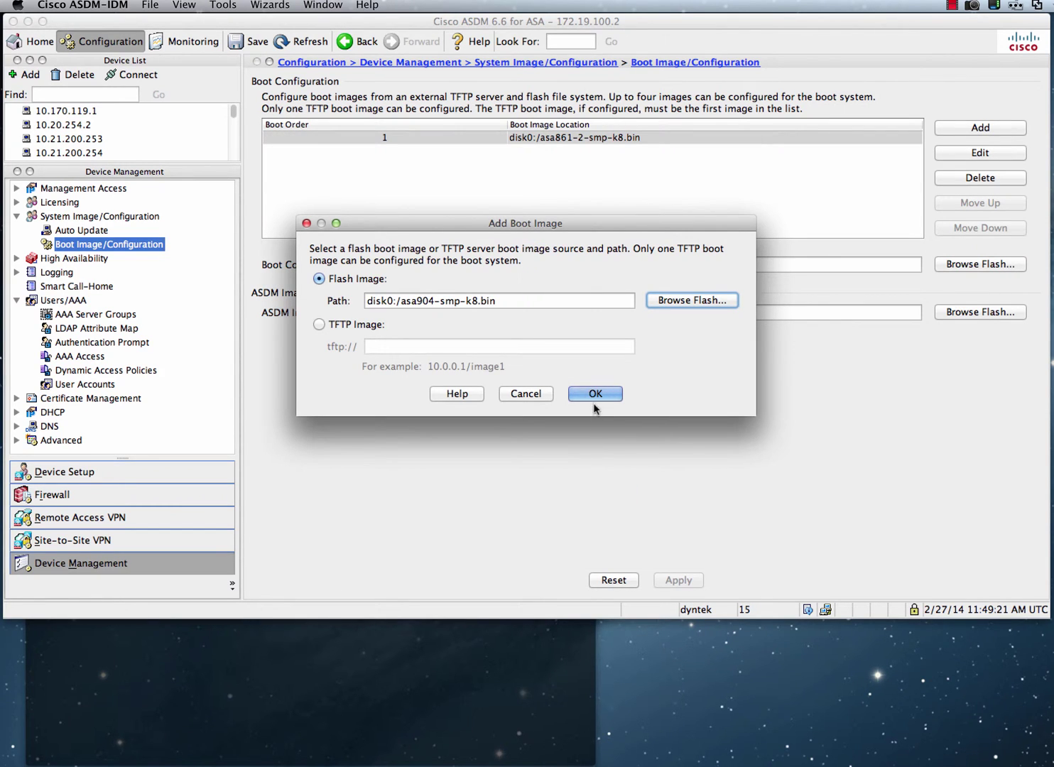
click(594, 397)
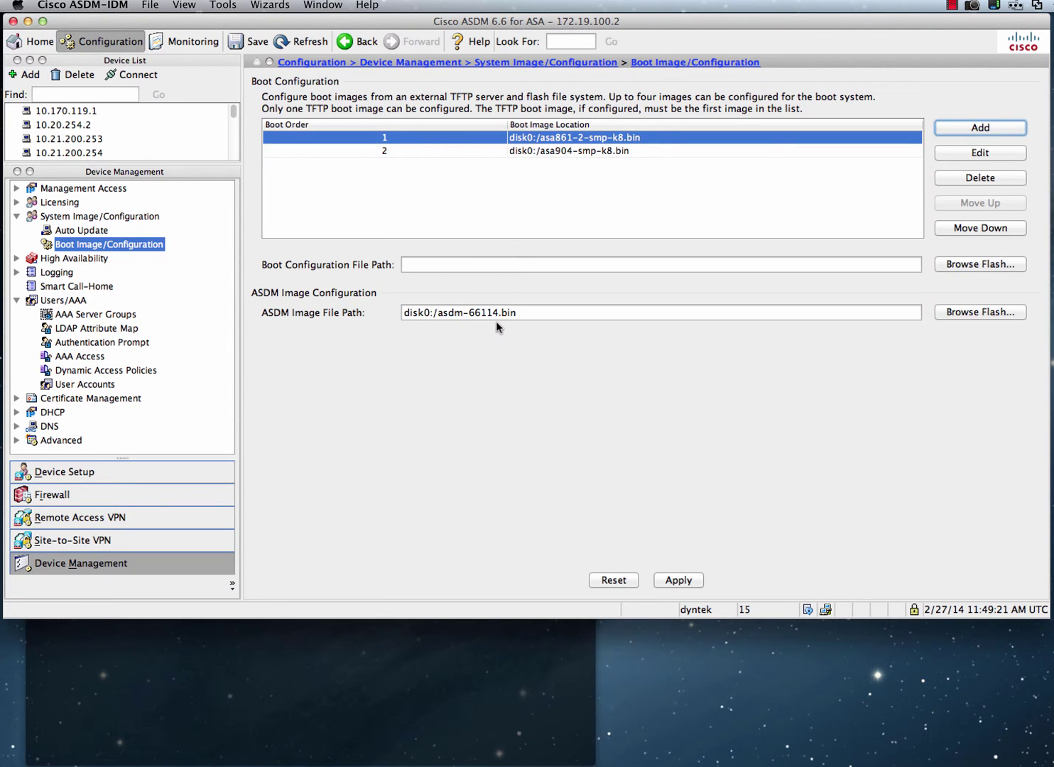
Step: Set the ASDM image file path to disk0:/asdm-715-100.bin by choosing the file from flash
click(947, 312)
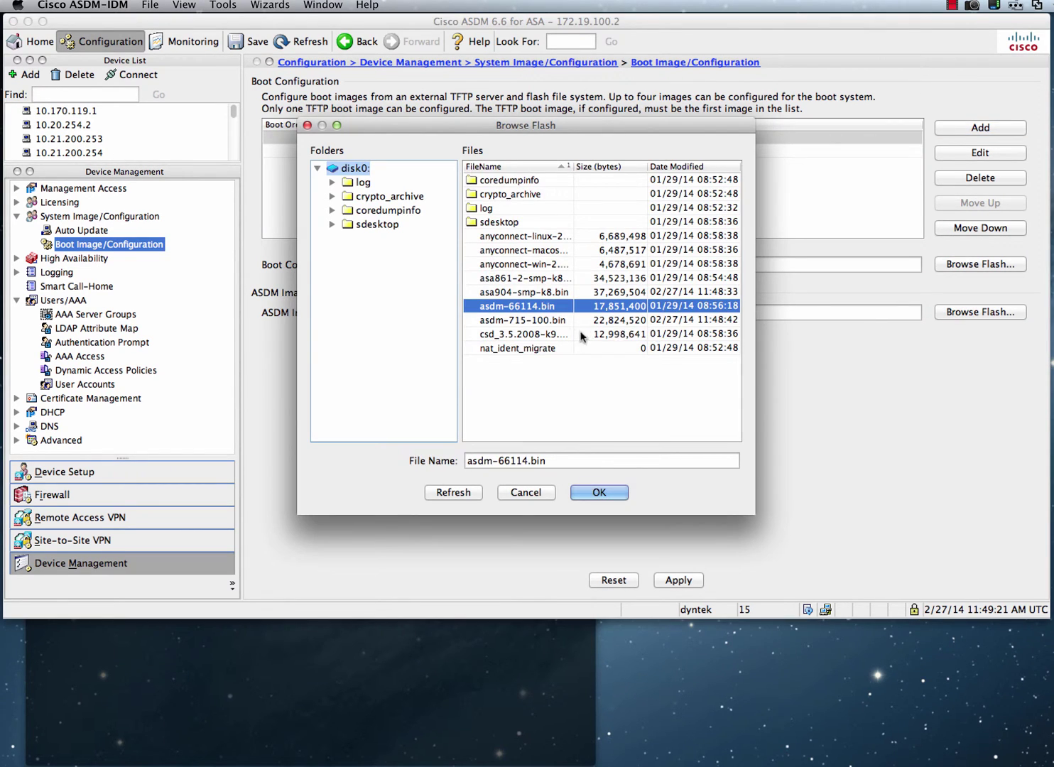
click(549, 321)
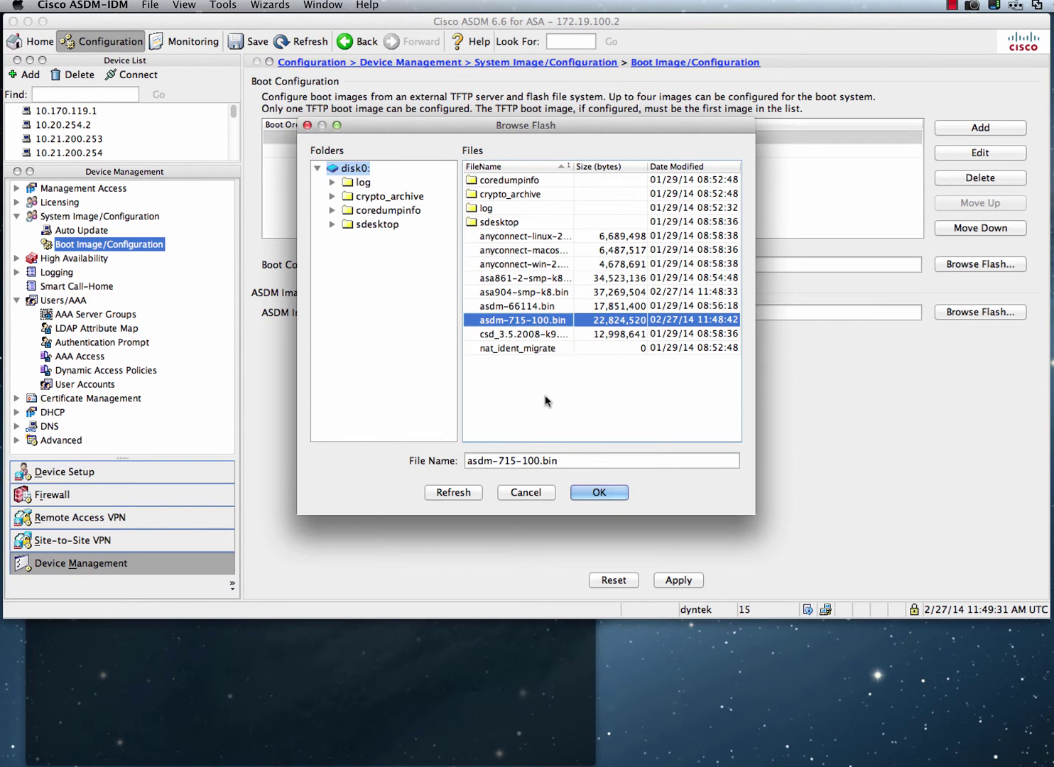
click(601, 493)
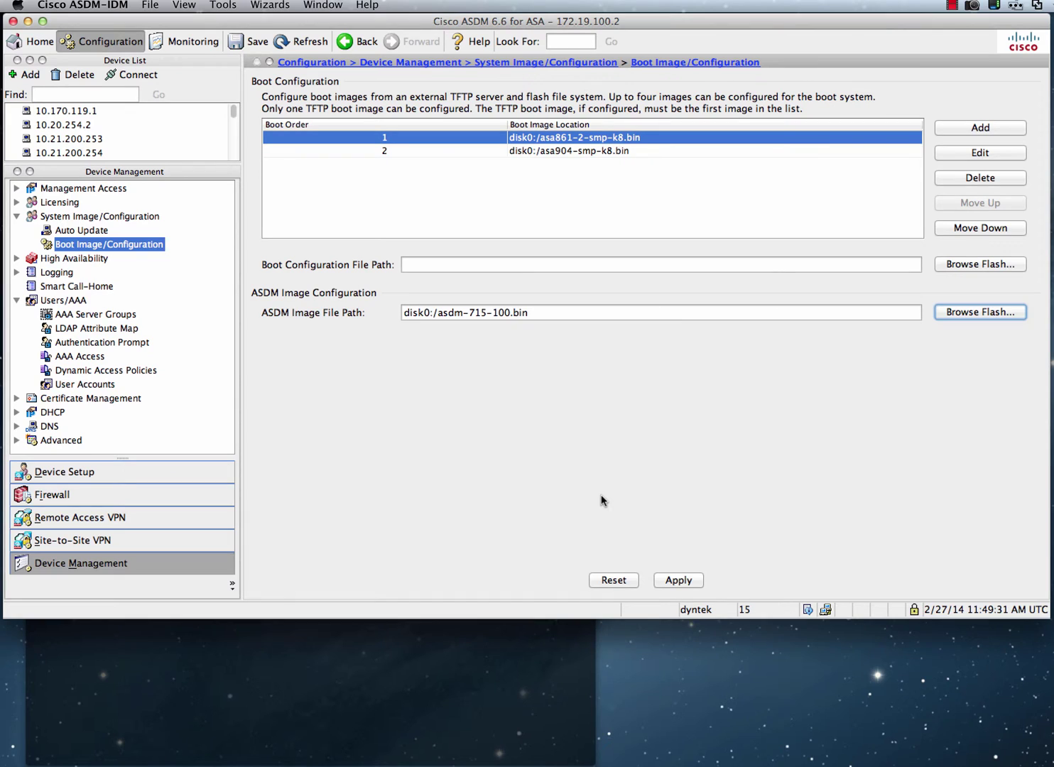
Step: Move disk0:/asa904-smp-k8.bin to first place in the boot order, and apply and save the configuration to flash
click(657, 152)
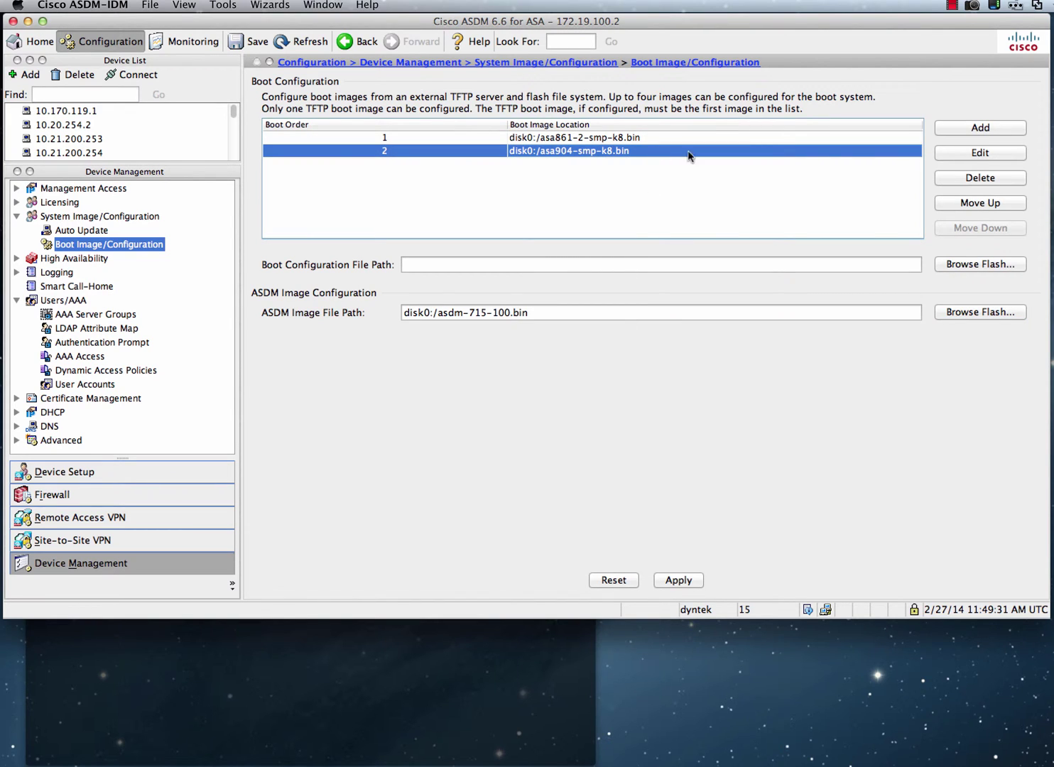
click(947, 203)
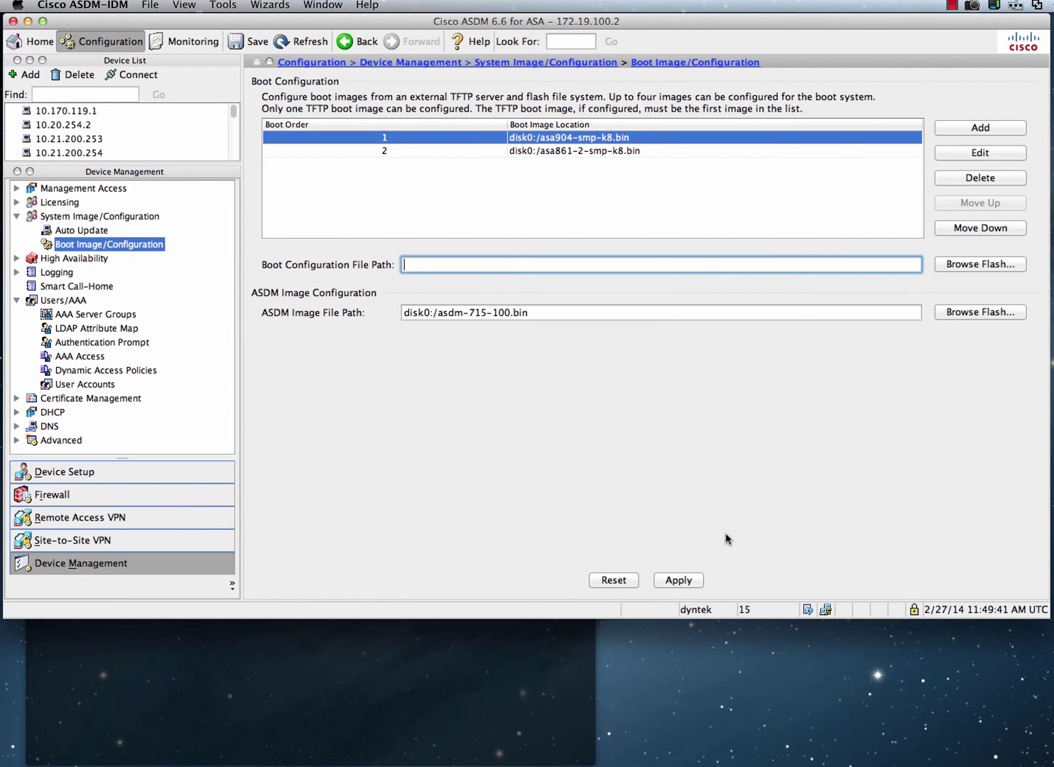
click(695, 583)
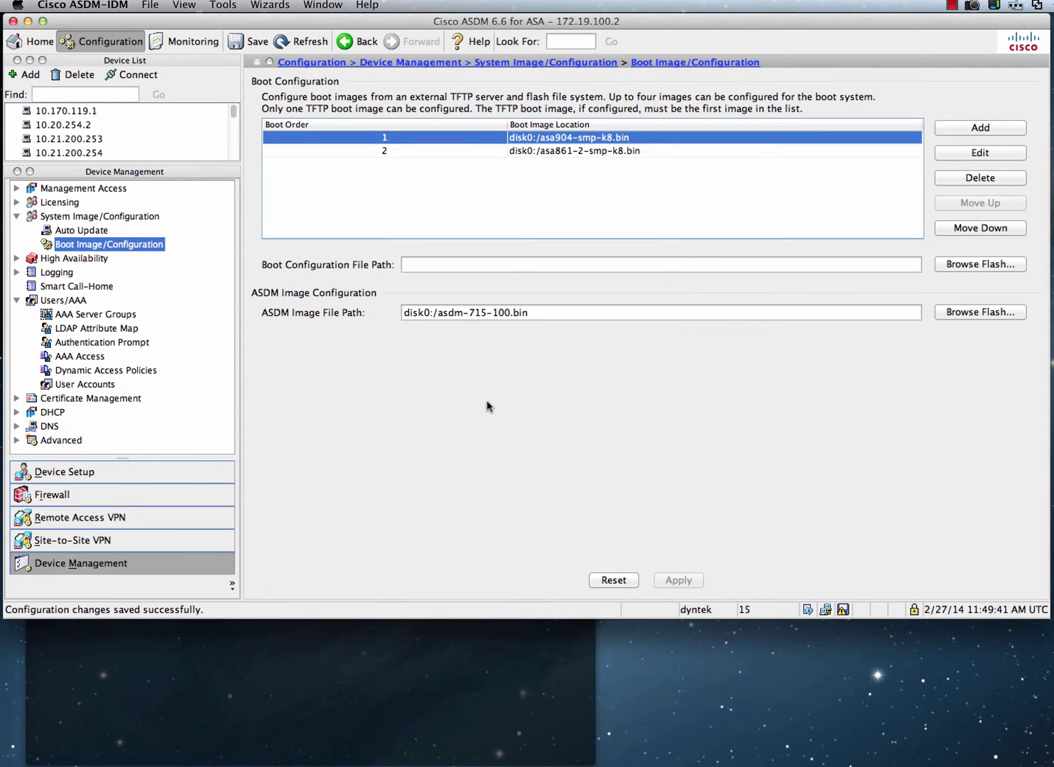
click(257, 44)
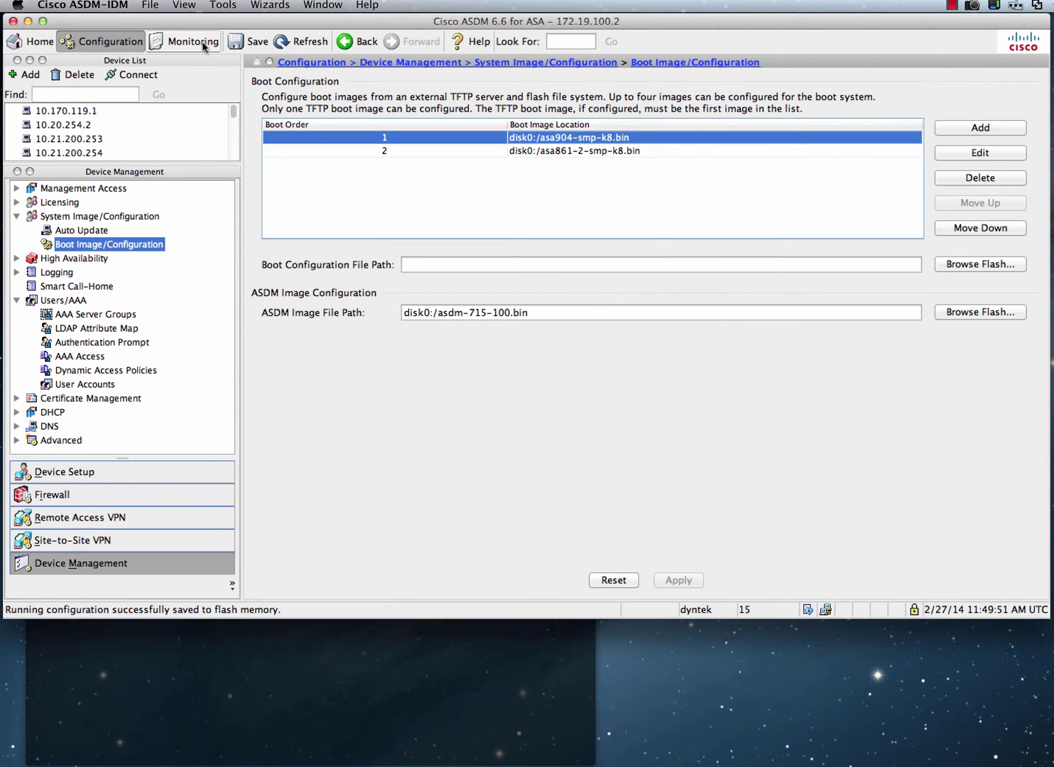
Step: Schedule an immediate system reload of the firewall that saves the running configuration at reload time
click(224, 6)
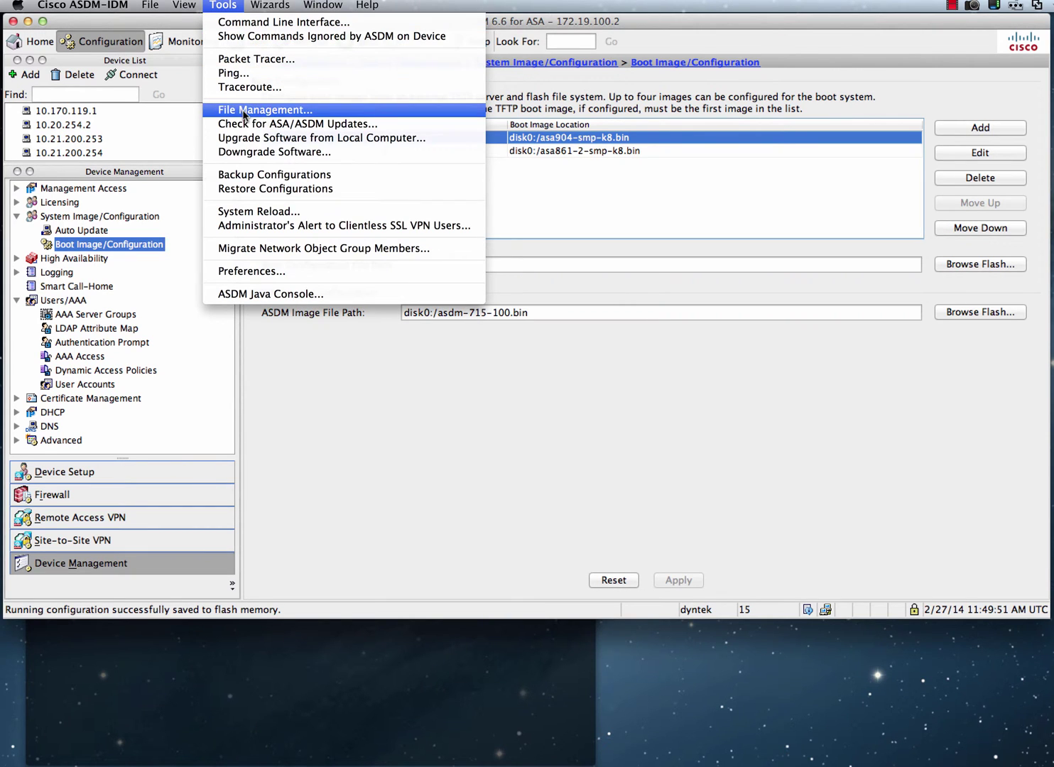
click(264, 212)
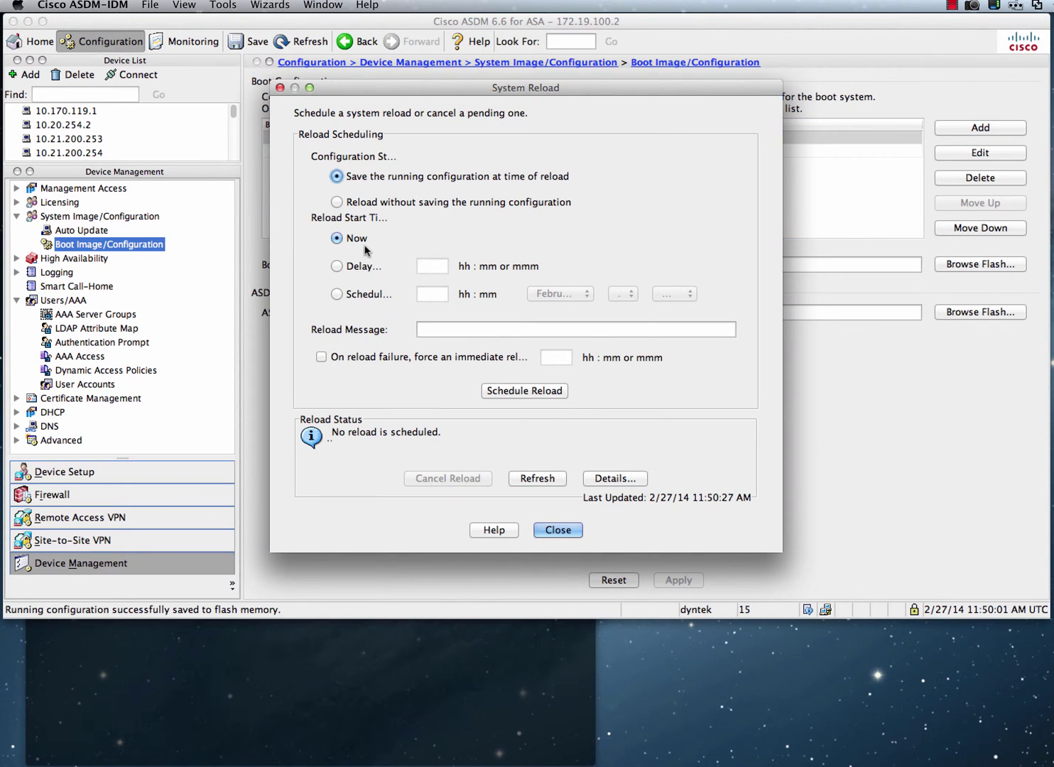
click(505, 391)
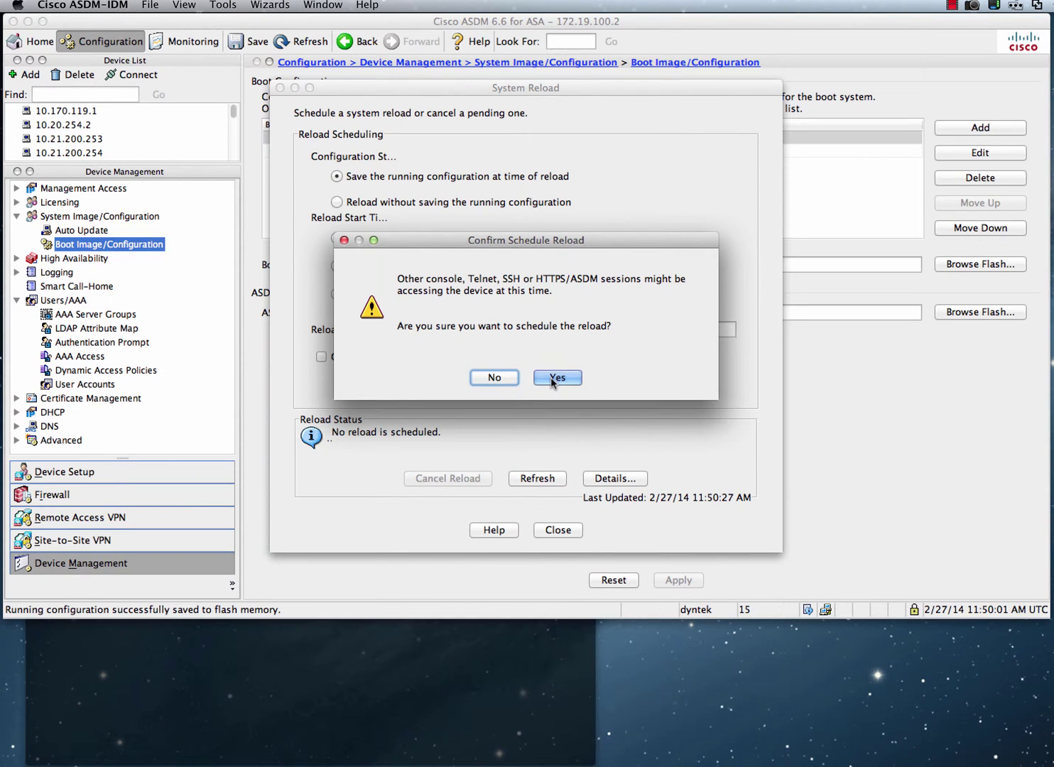
click(553, 379)
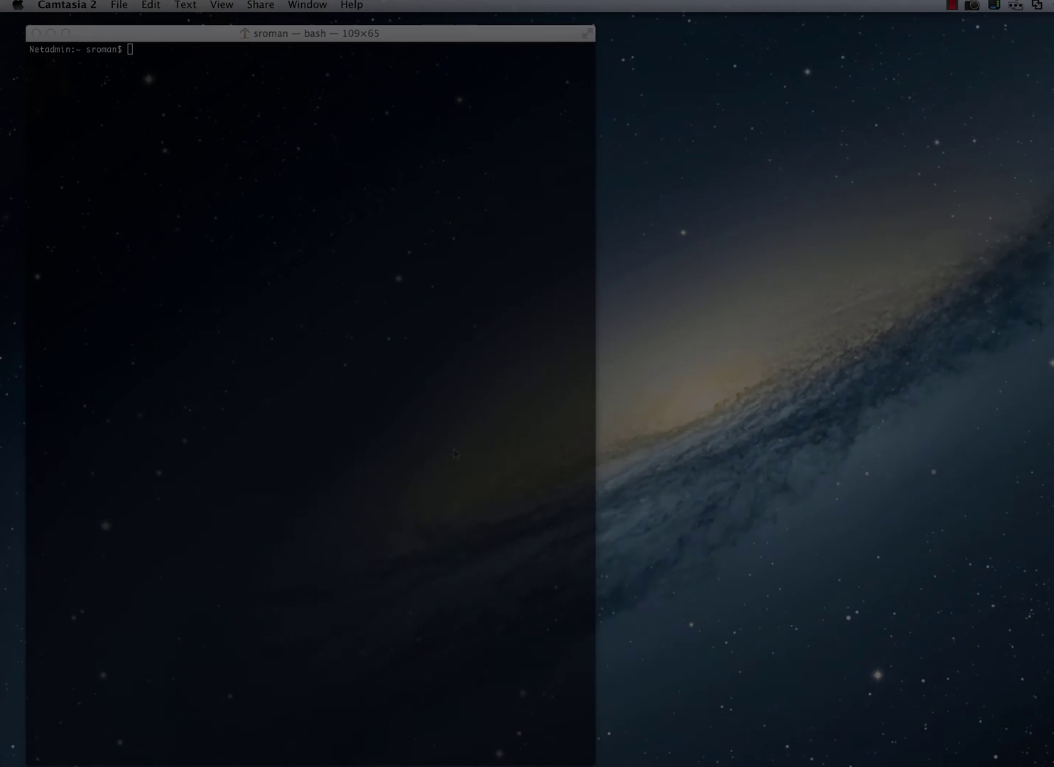
Step: In Terminal, ping 172.19.100.2 continuously until the firewall replies again, and stop the ping
text(ping )
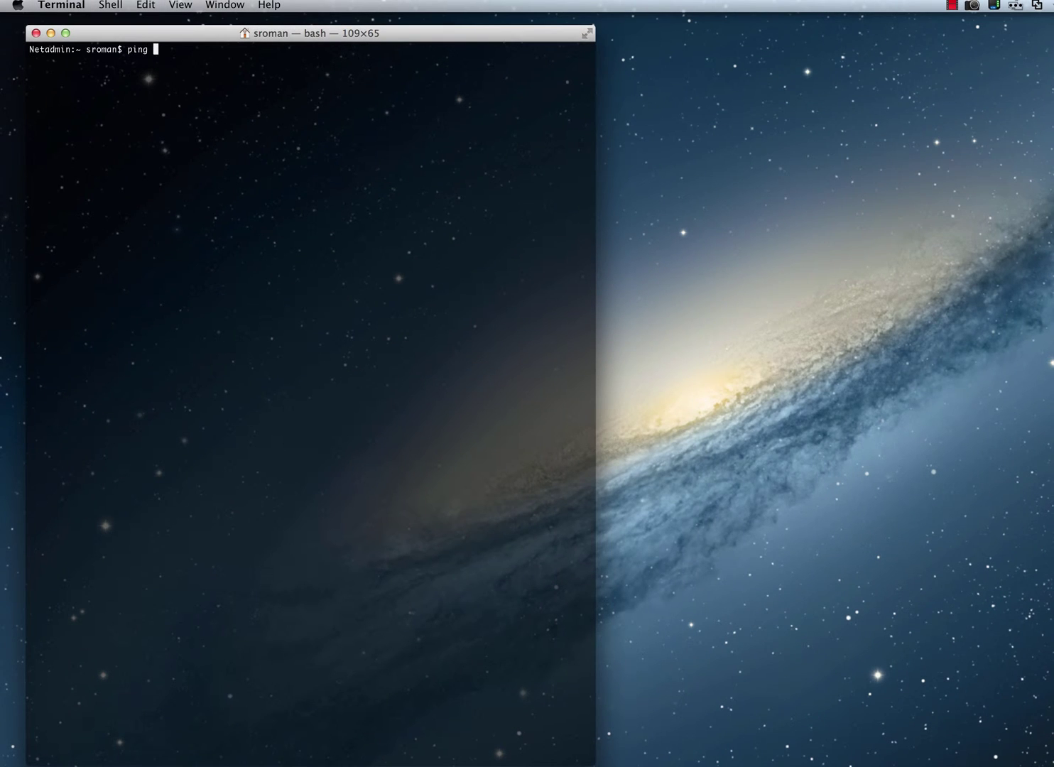
text(172.19.100.2)
key(Return)
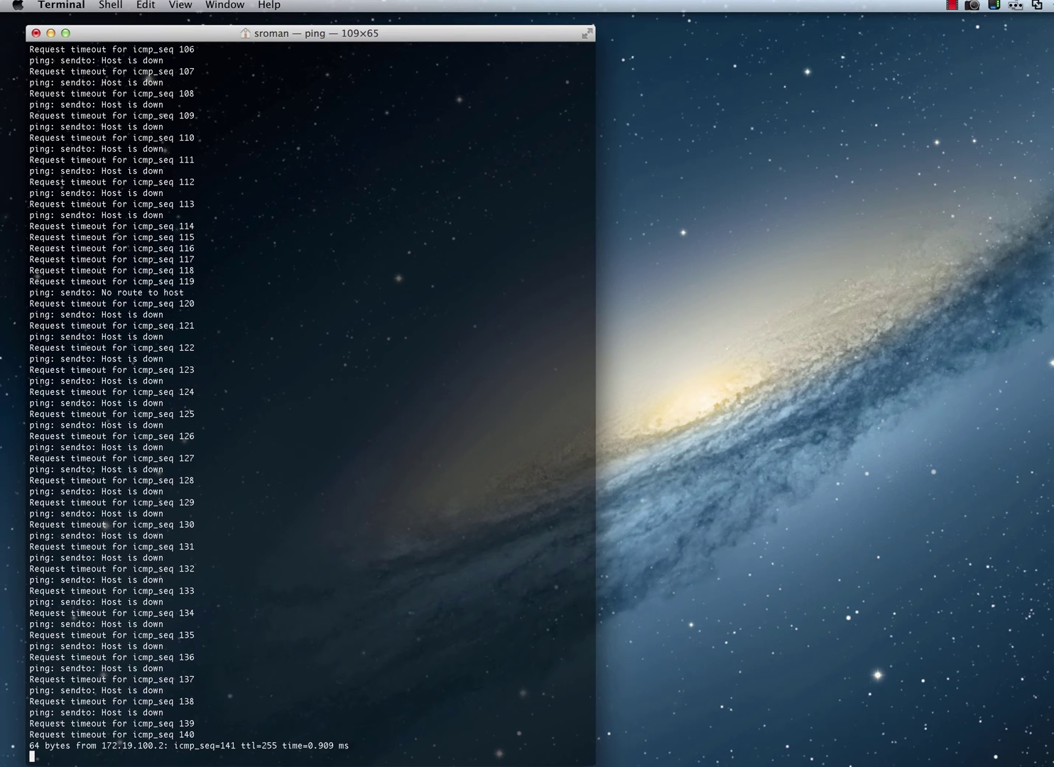
key(ctrl+c)
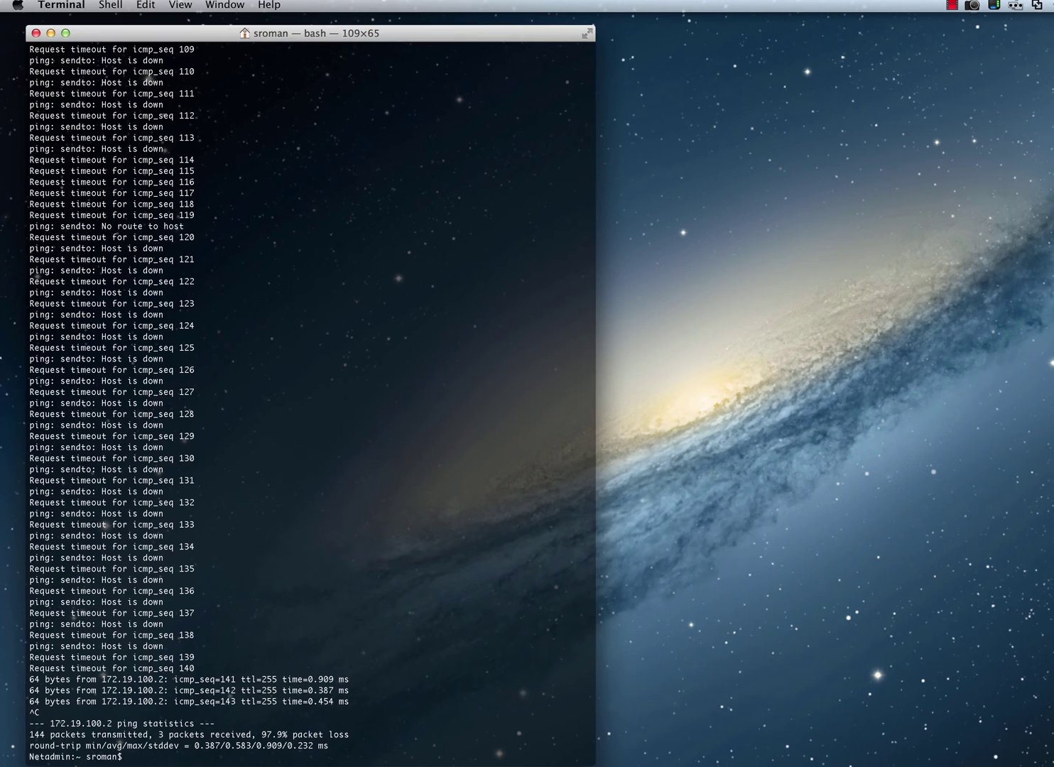
text(ssh dyntek@172.19.100.2)
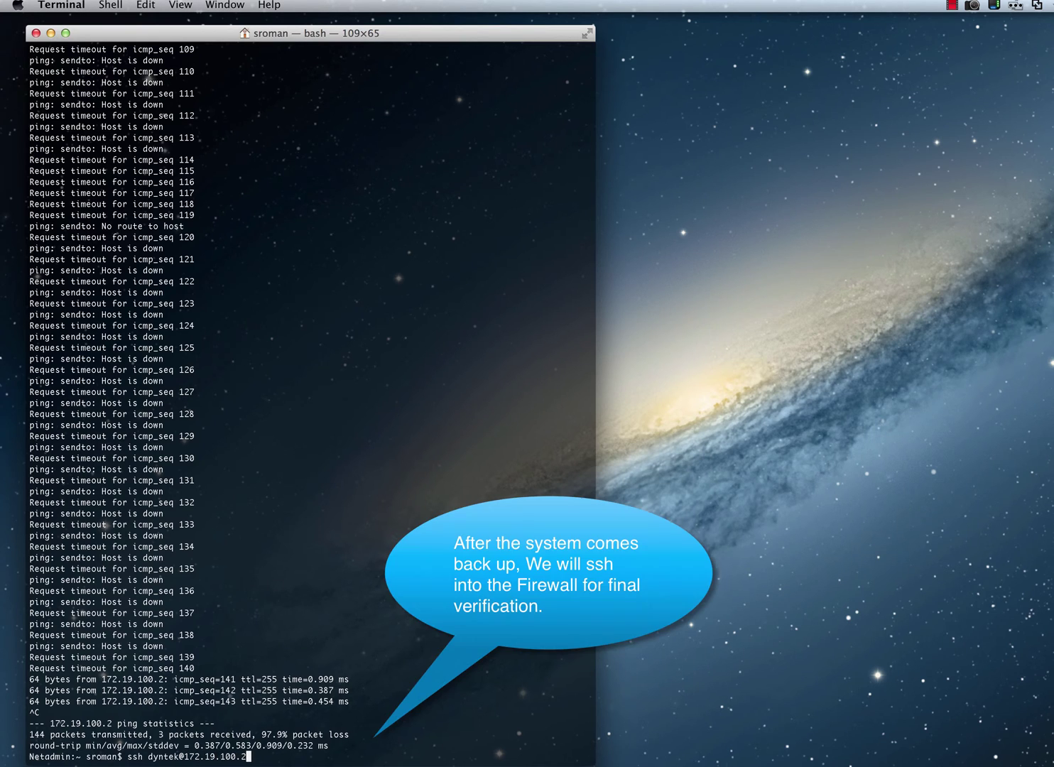
key(Return)
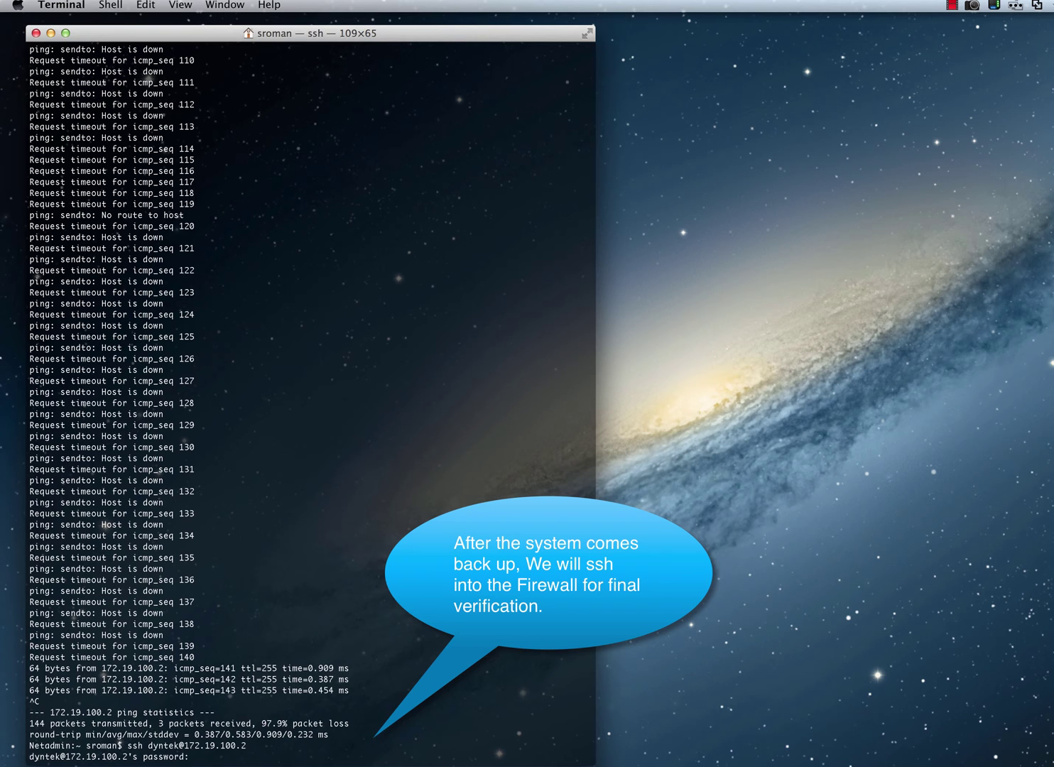
key(Return)
text(en)
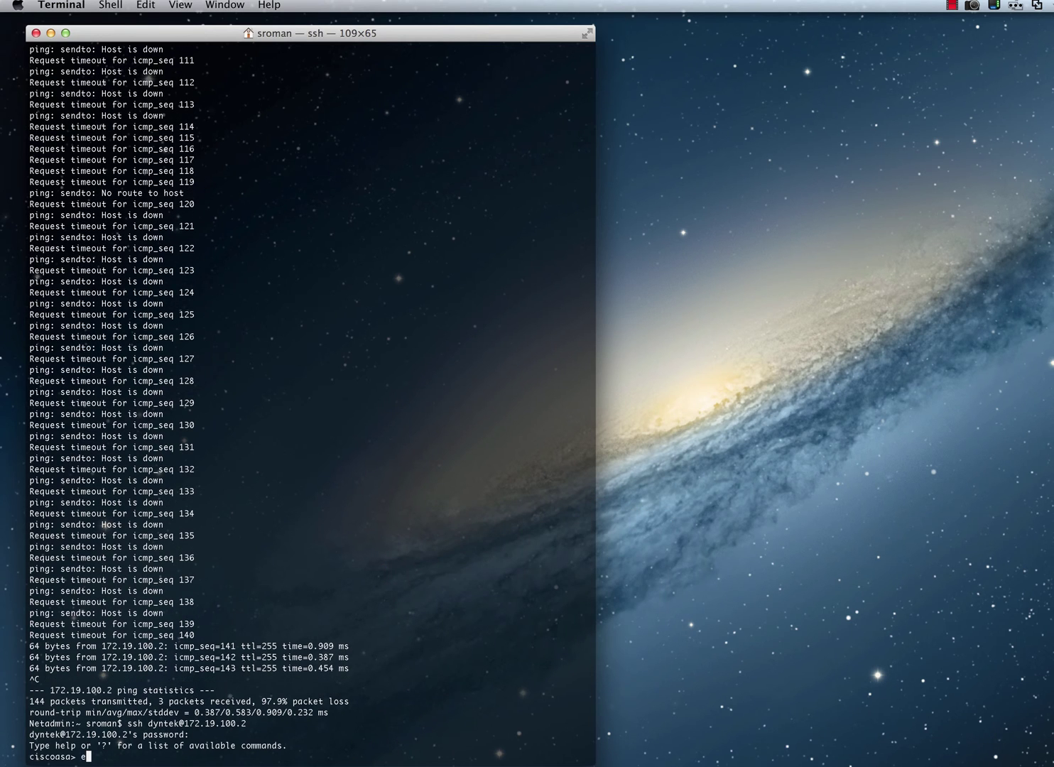
key(Return)
key(Return)
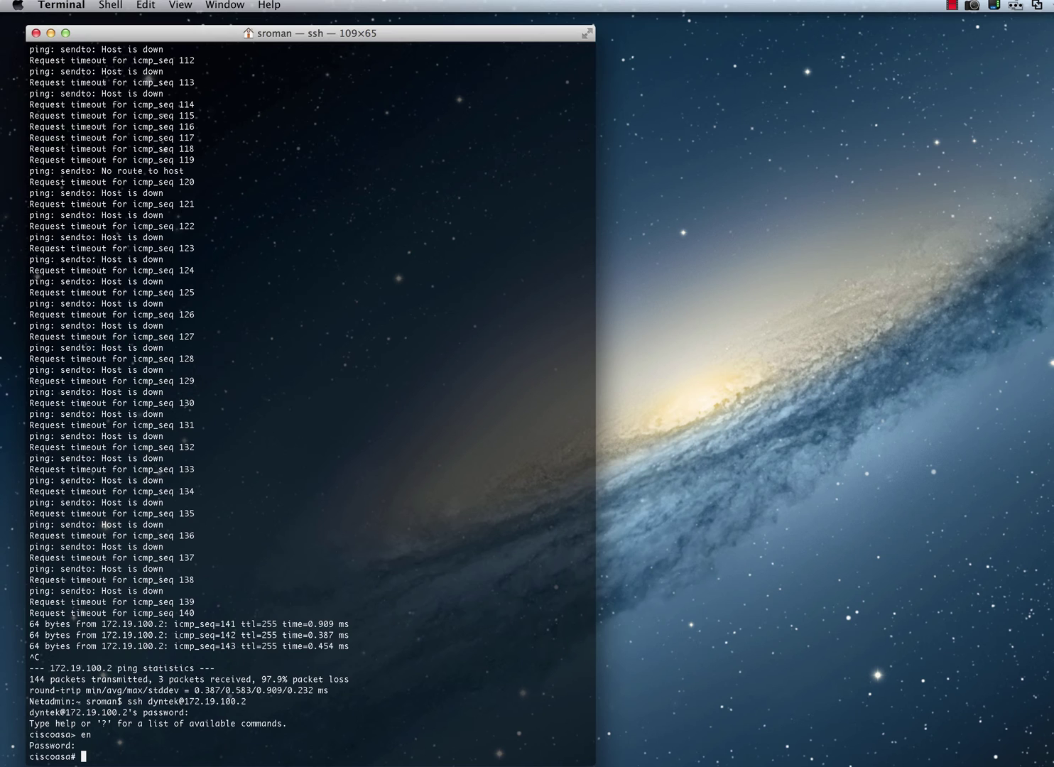
Step: Run sh ver on the firewall and highlight the Appliance Software and Device Manager version lines to check them
key(Return)
key(Return)
key(Return)
text(sh v)
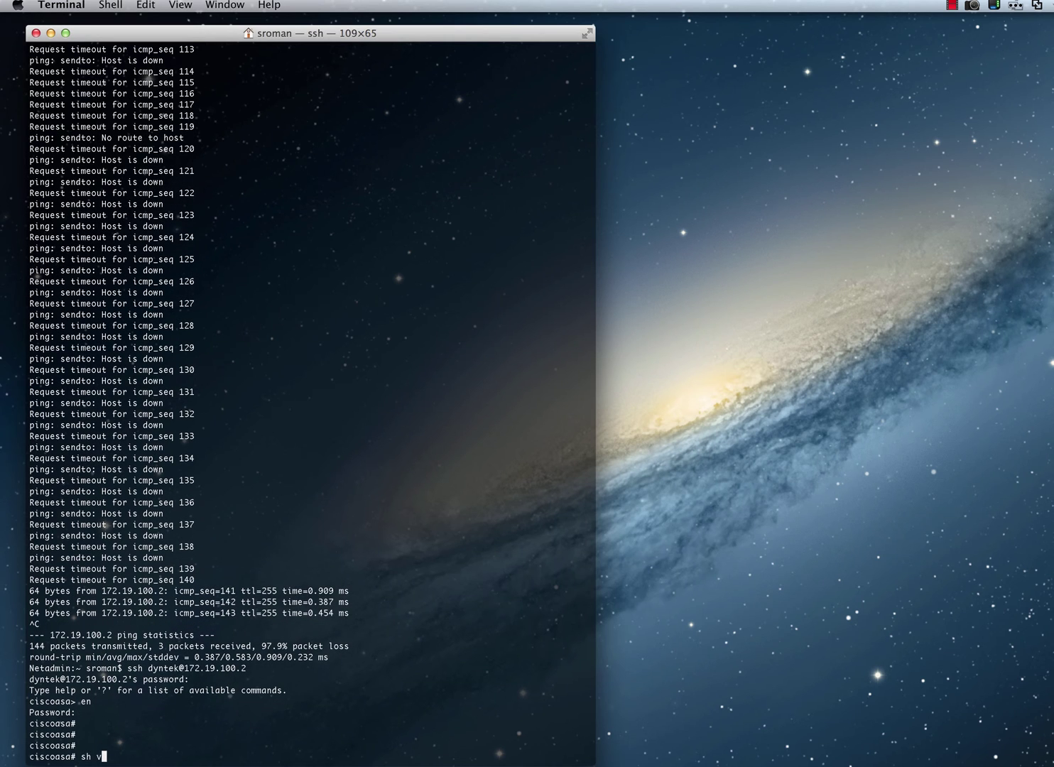
text(er)
key(Return)
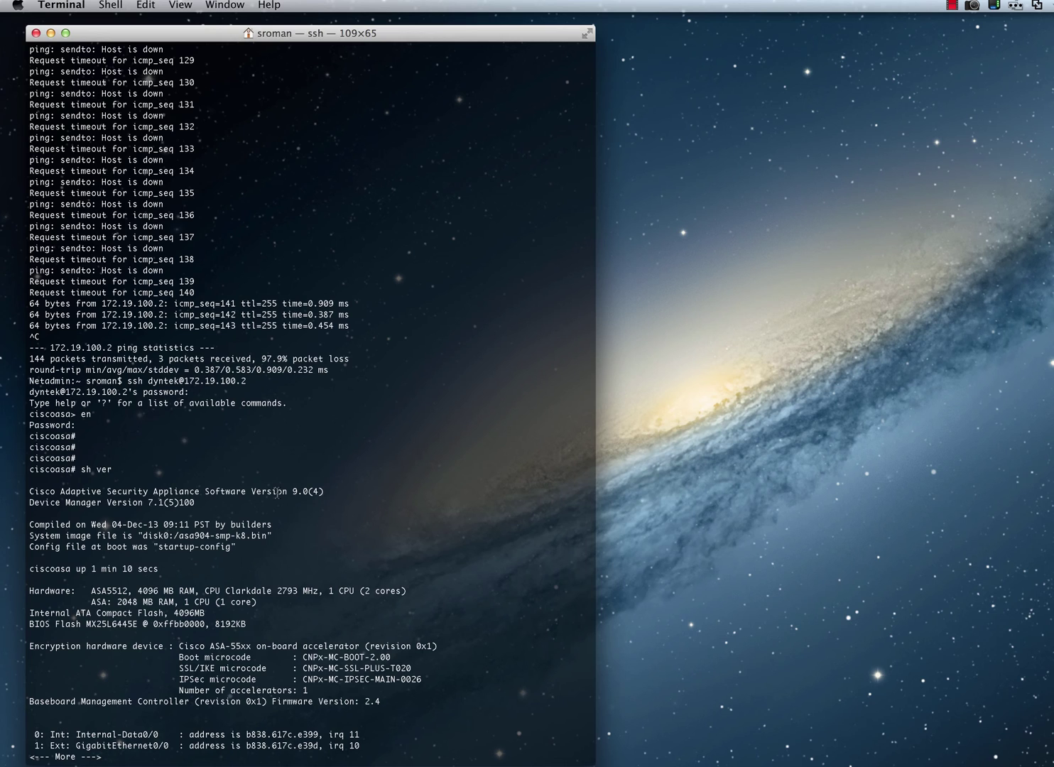
drag(331, 491, 154, 485)
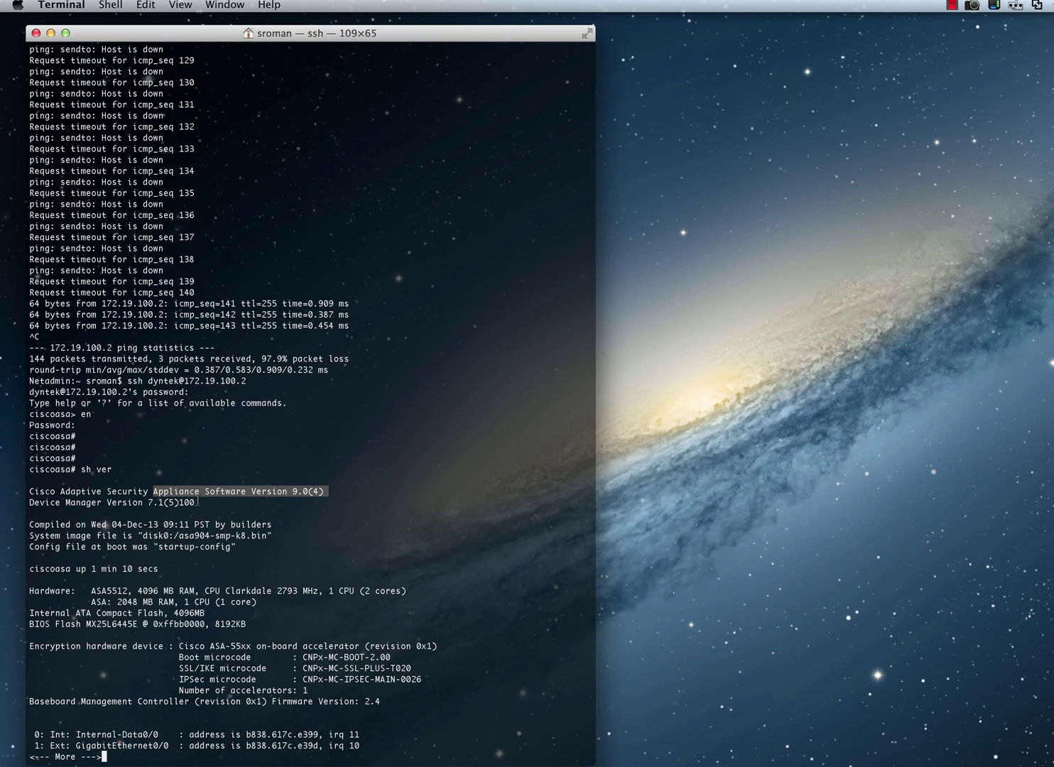
drag(205, 502, 28, 502)
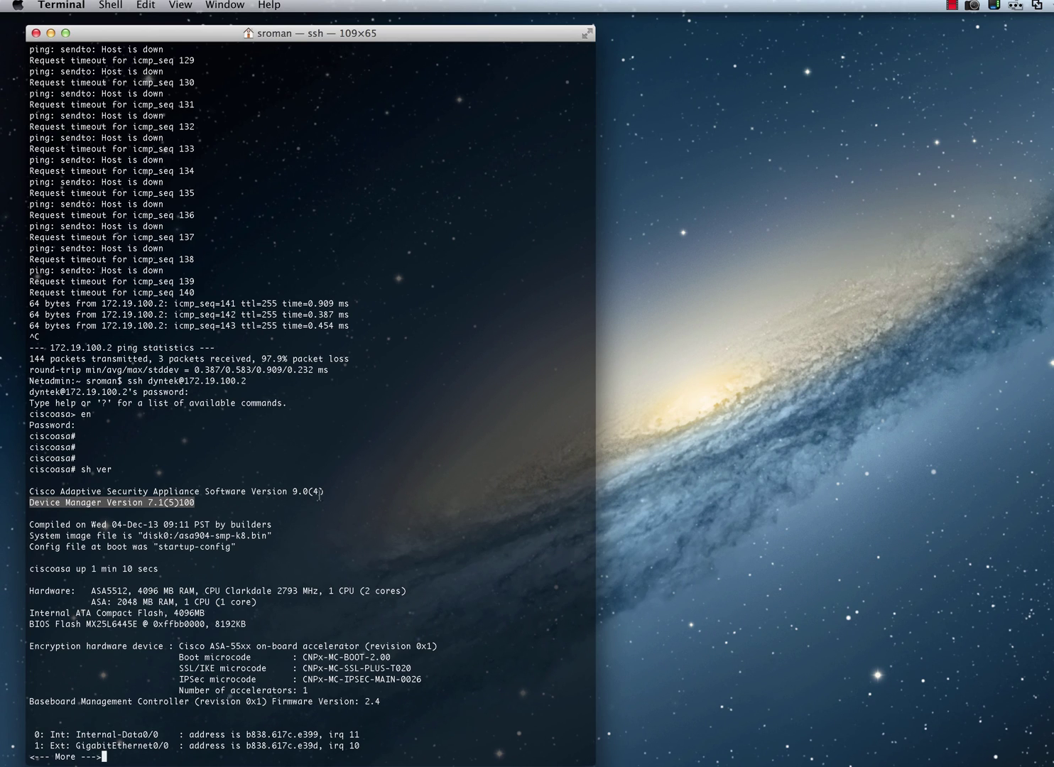
click(340, 493)
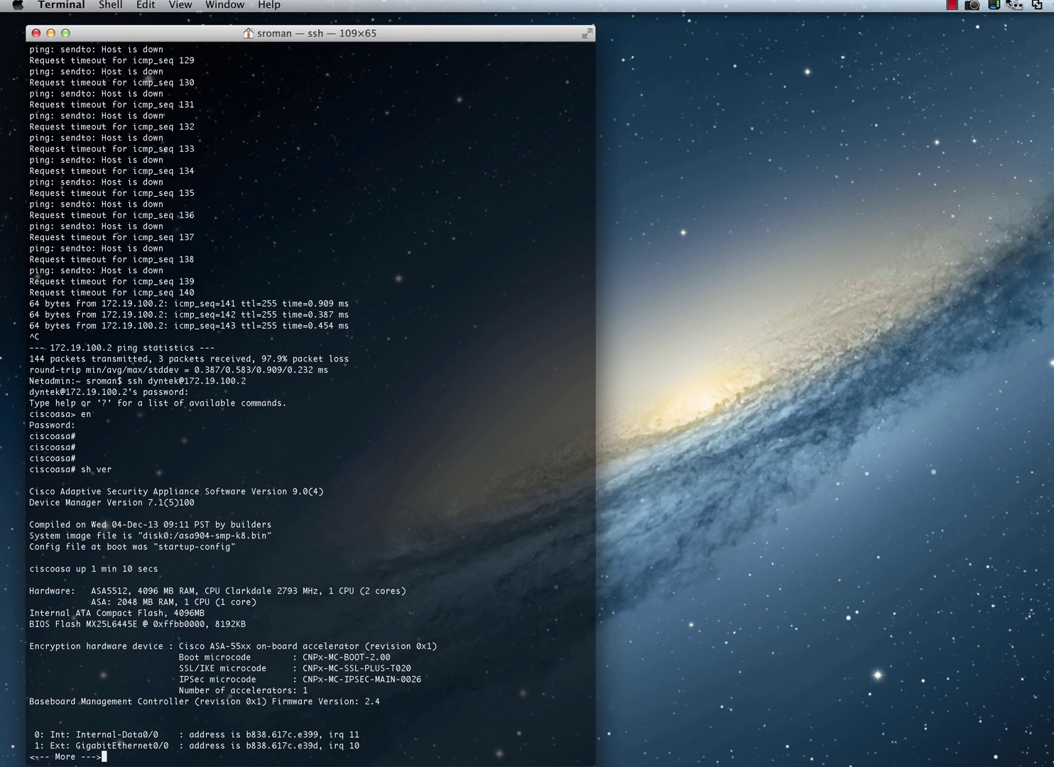
click(952, 6)
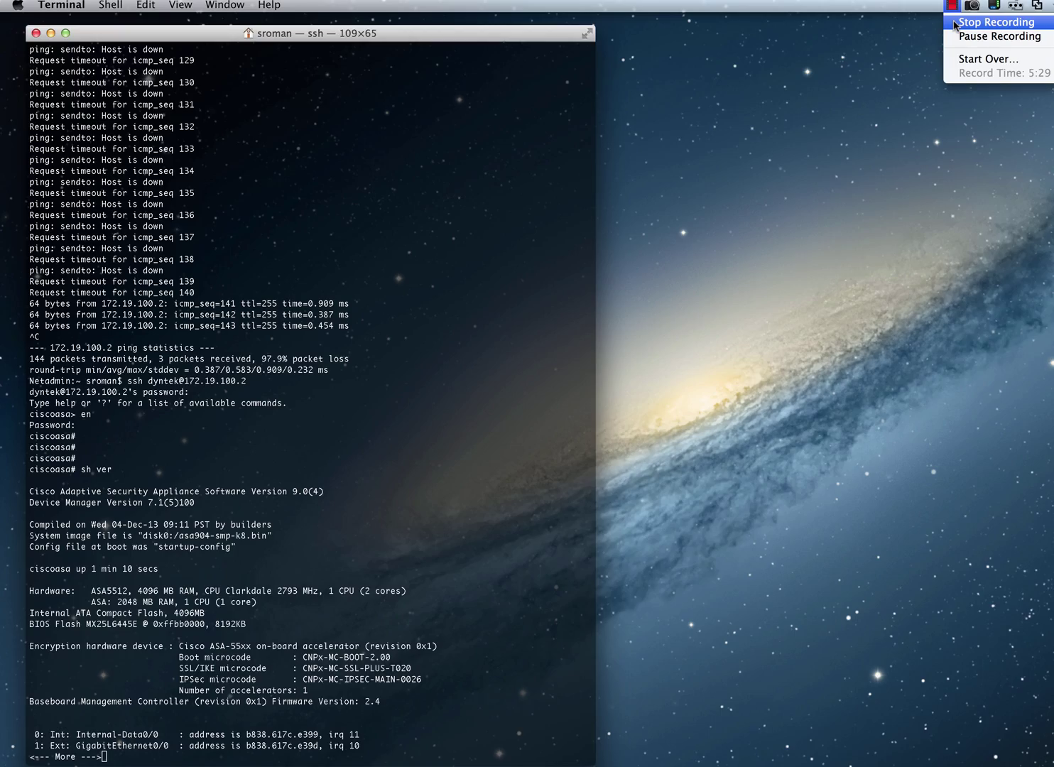